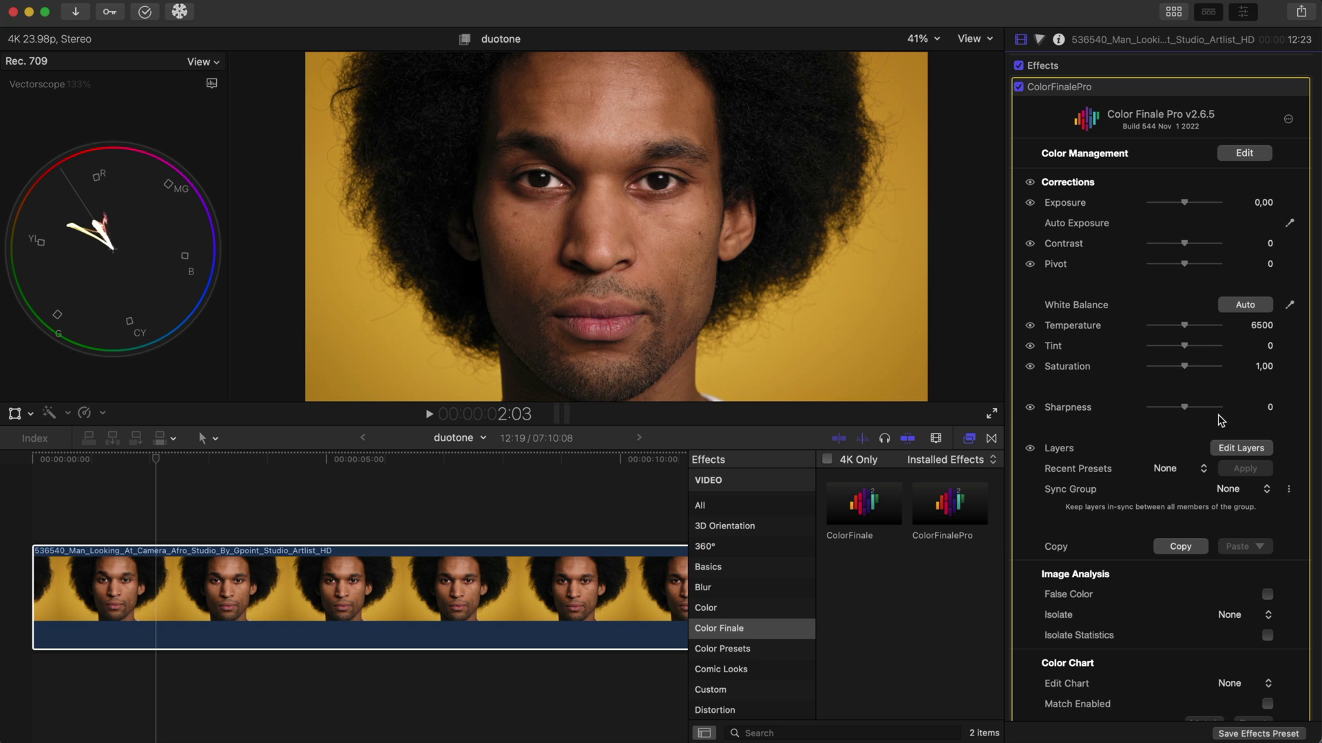
Step: Open the layer editor for the portrait clip's colour effect and create a group named Duotone
click(1230, 449)
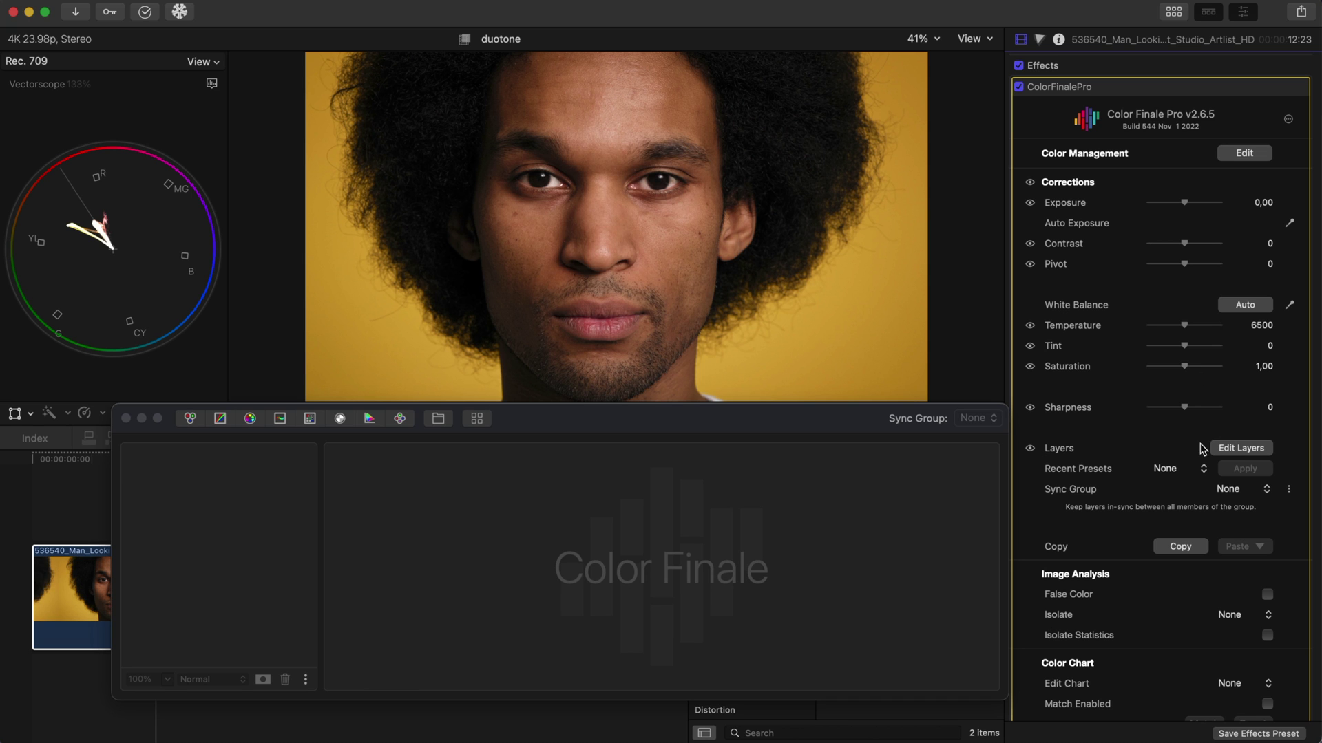
click(438, 418)
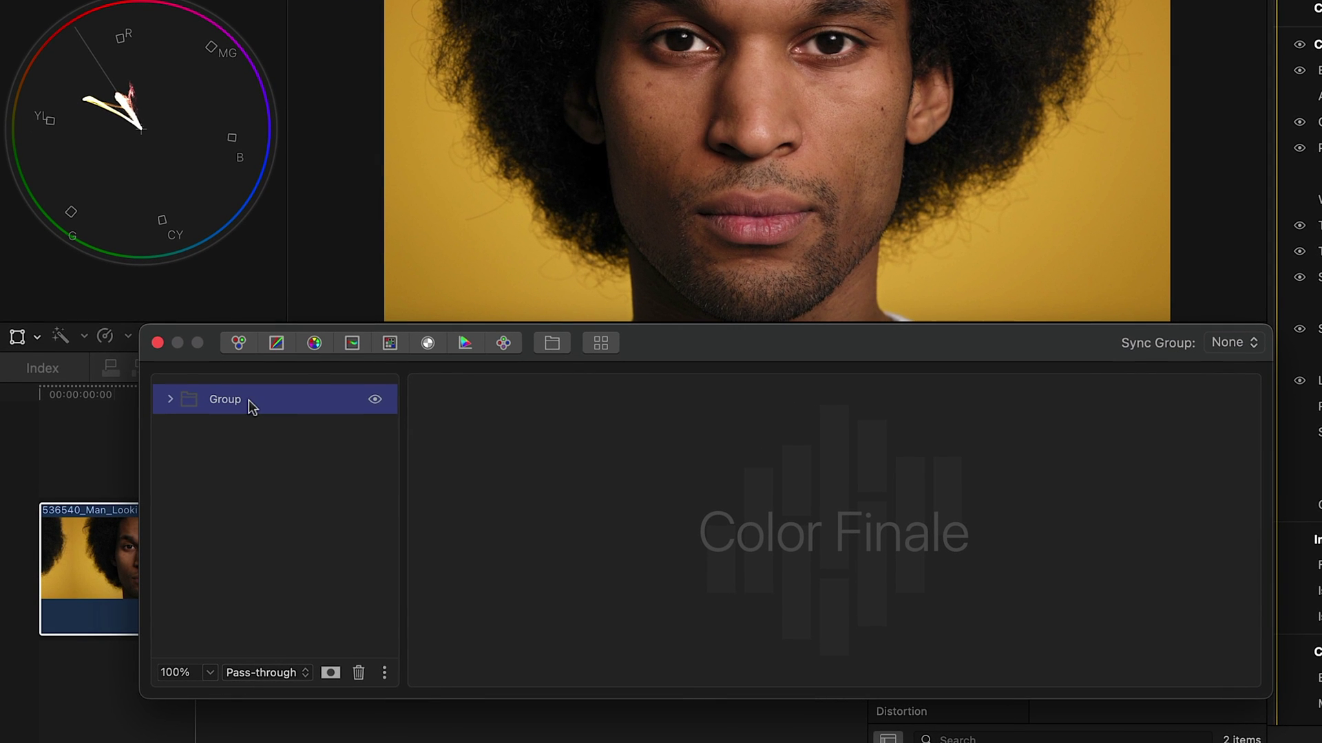
right_click(234, 417)
click(279, 470)
text(Duotone)
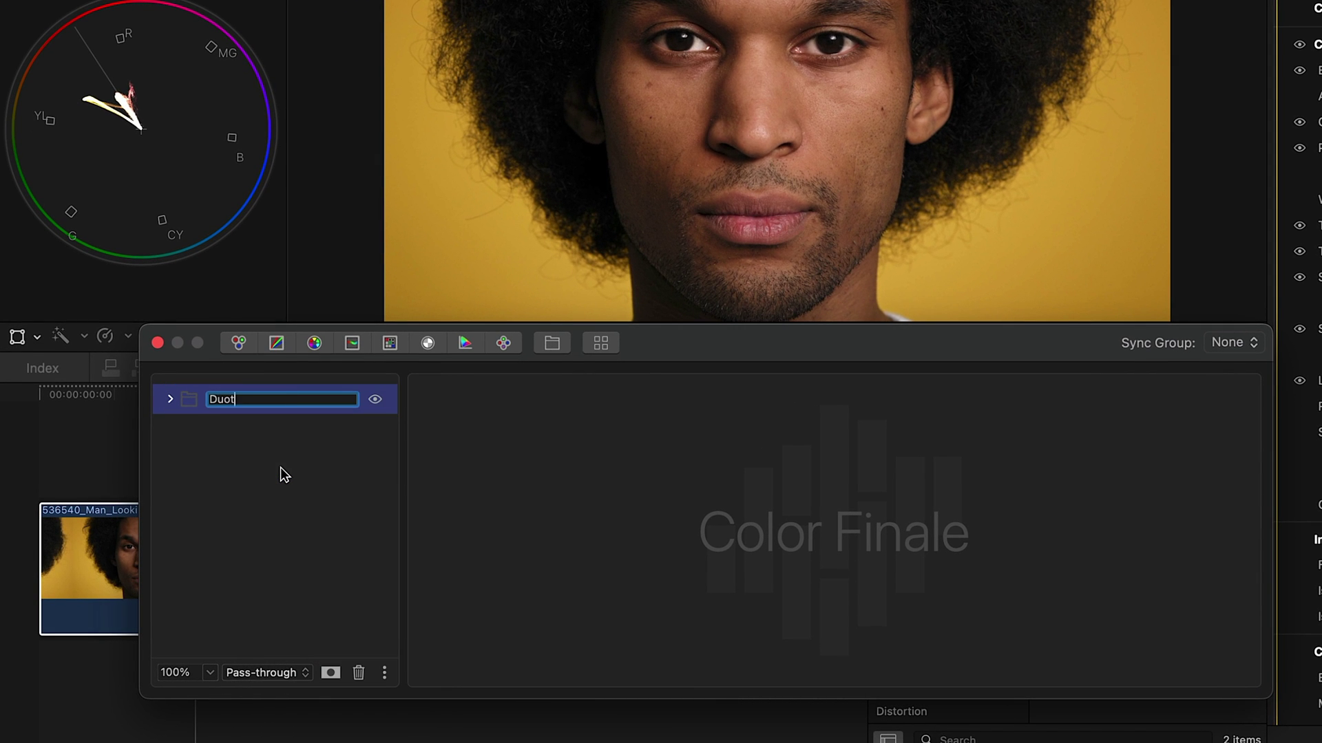
key(Return)
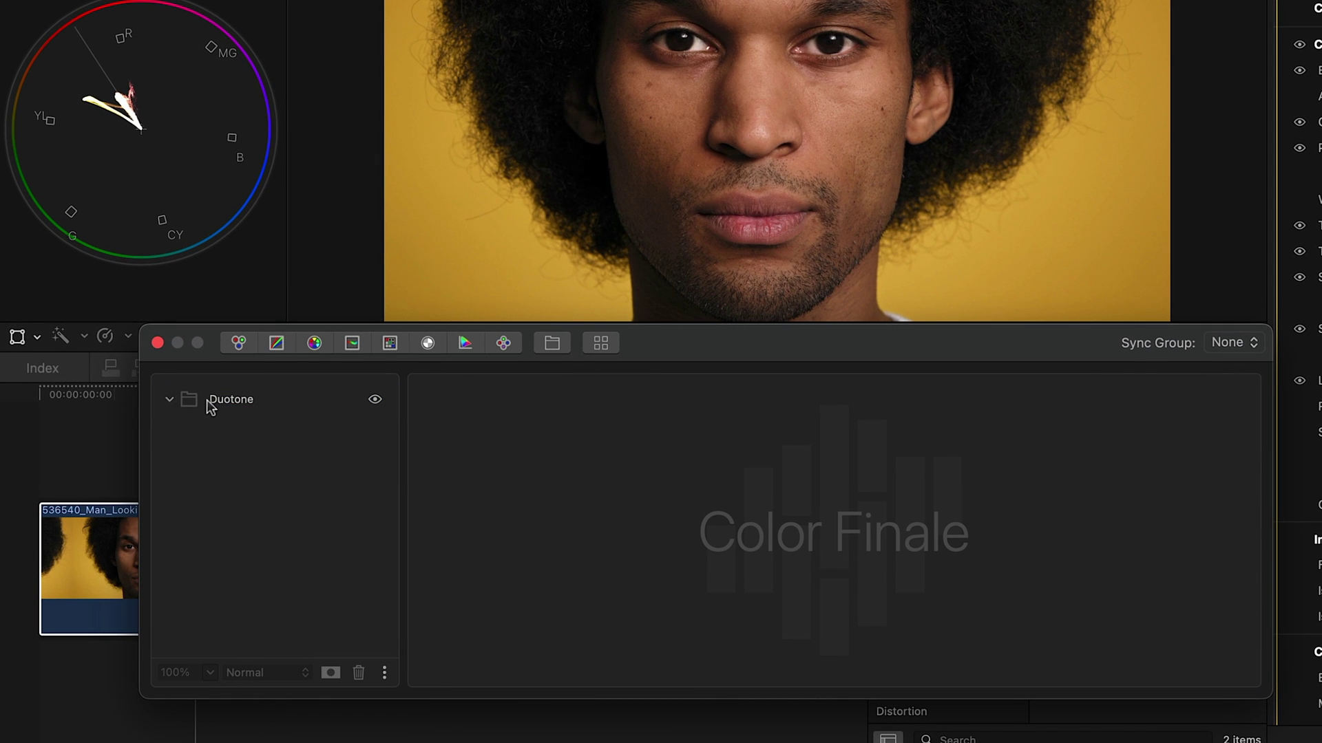
Step: Expand the Duotone group and add two Shuffle layers inside it
click(171, 401)
click(382, 343)
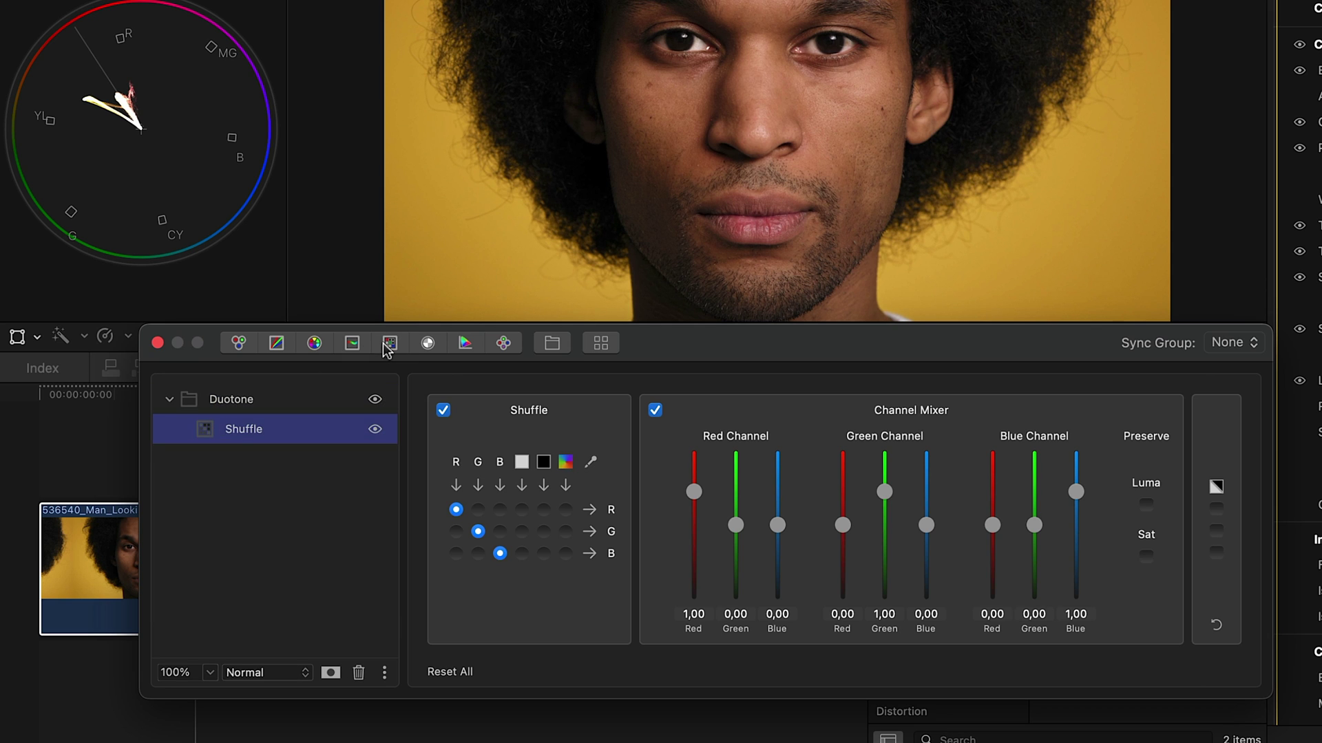
click(383, 344)
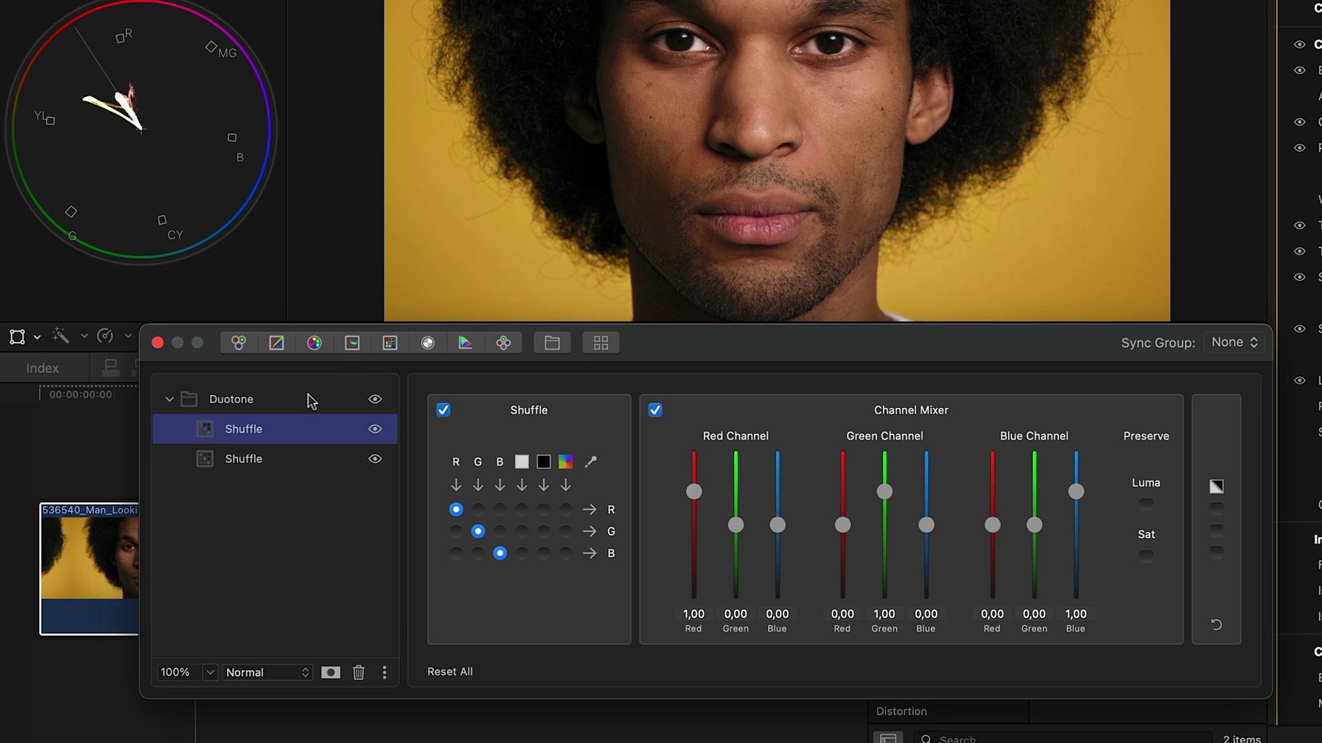
Step: Rename the upper Shuffle layer as Light Tones and the lower one as Dark Tones
right_click(260, 436)
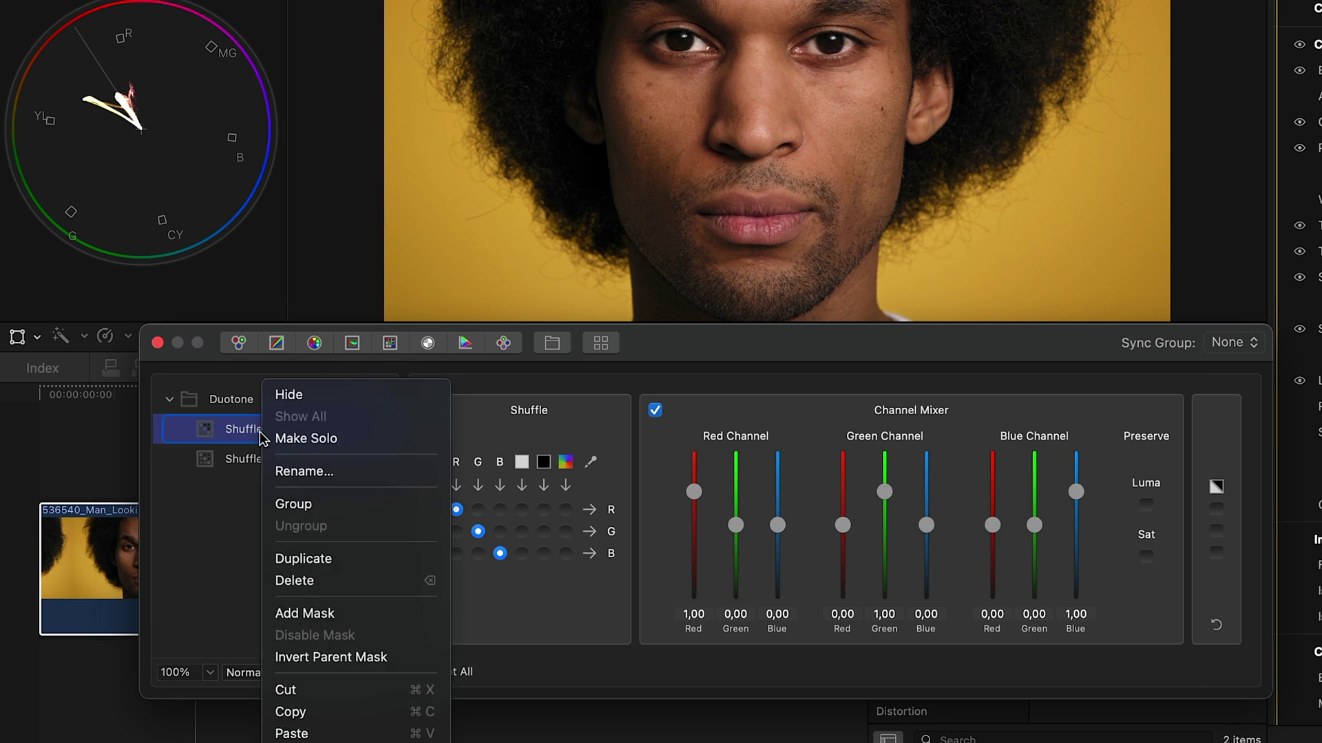
click(289, 471)
text(Light Tones)
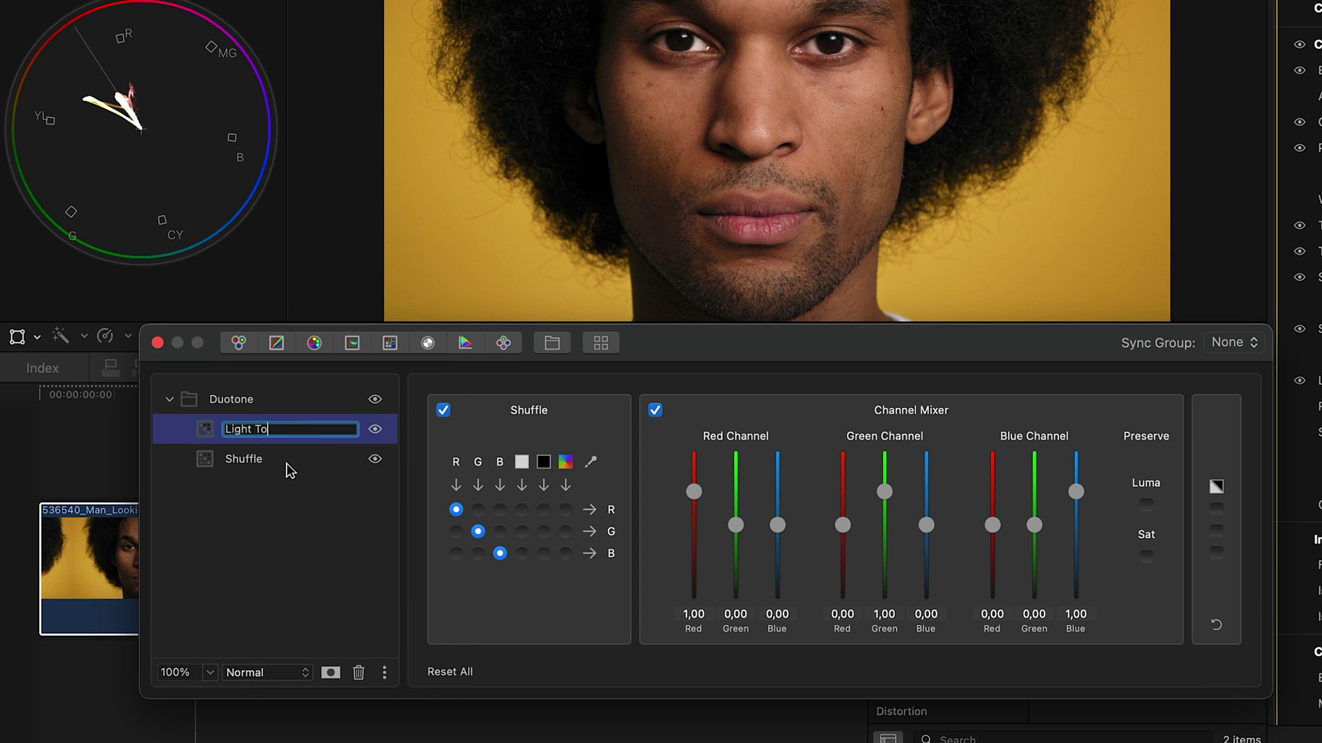
click(288, 466)
right_click(287, 468)
click(318, 472)
text(Dark Tones)
click(316, 489)
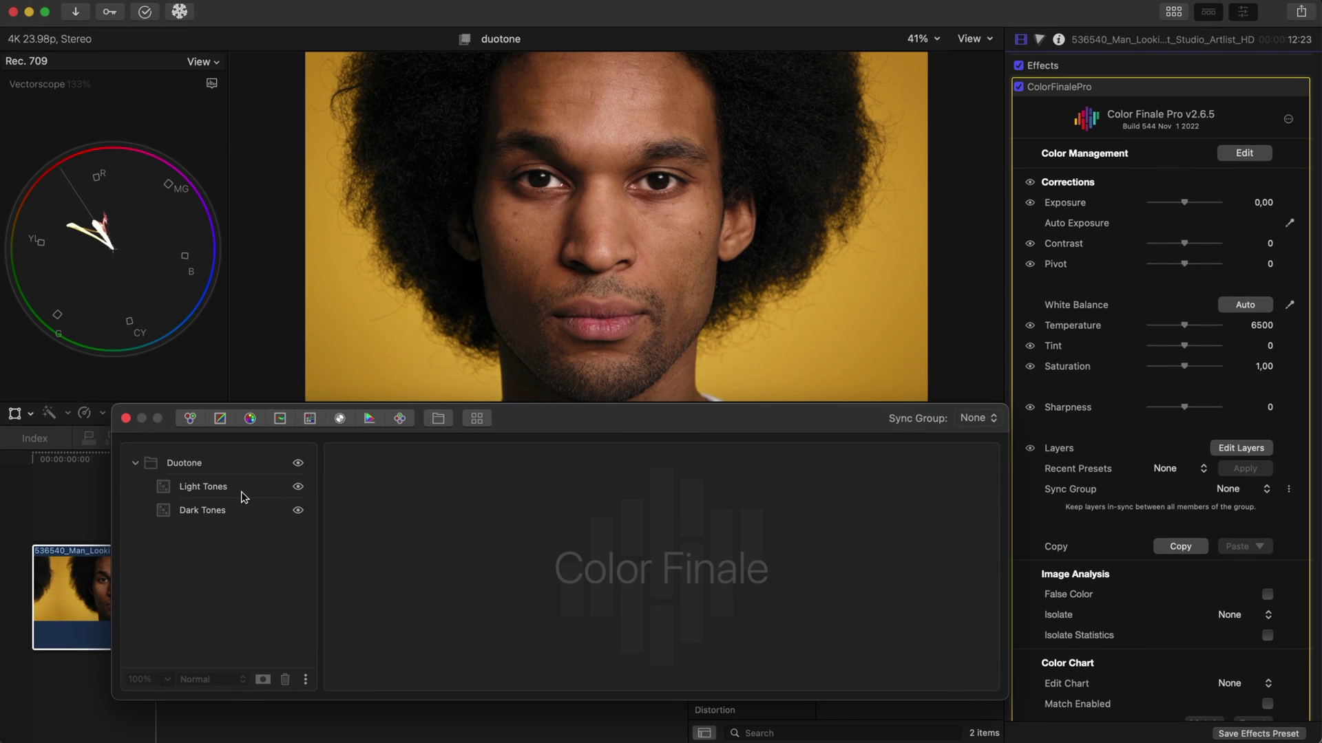
Step: In the Light Tones layer's shuffle, feed the green and blue outputs from white and the red output from black
click(241, 492)
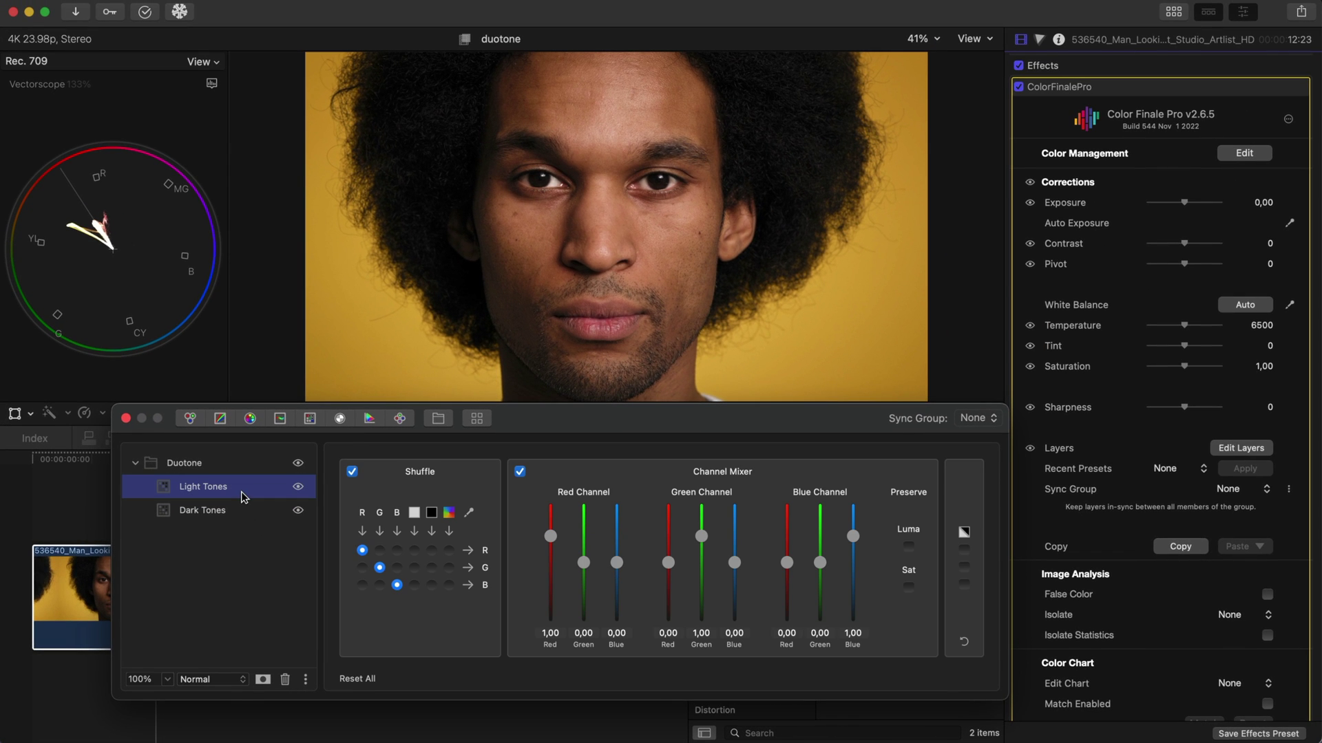
click(413, 567)
click(414, 585)
click(432, 551)
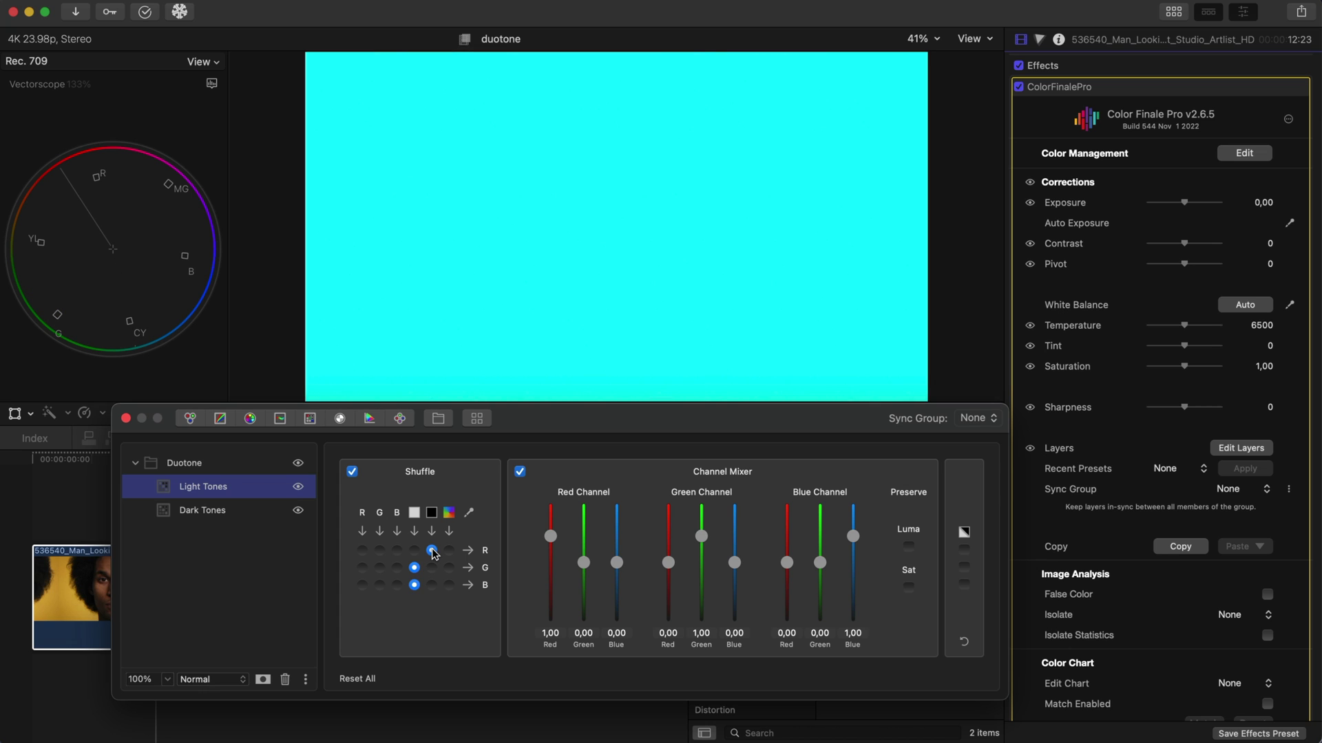
Step: Shuffle the Dark Tones layer's red output from white and its green and blue outputs from black, leaving the layer below Light Tones
drag(234, 513, 230, 493)
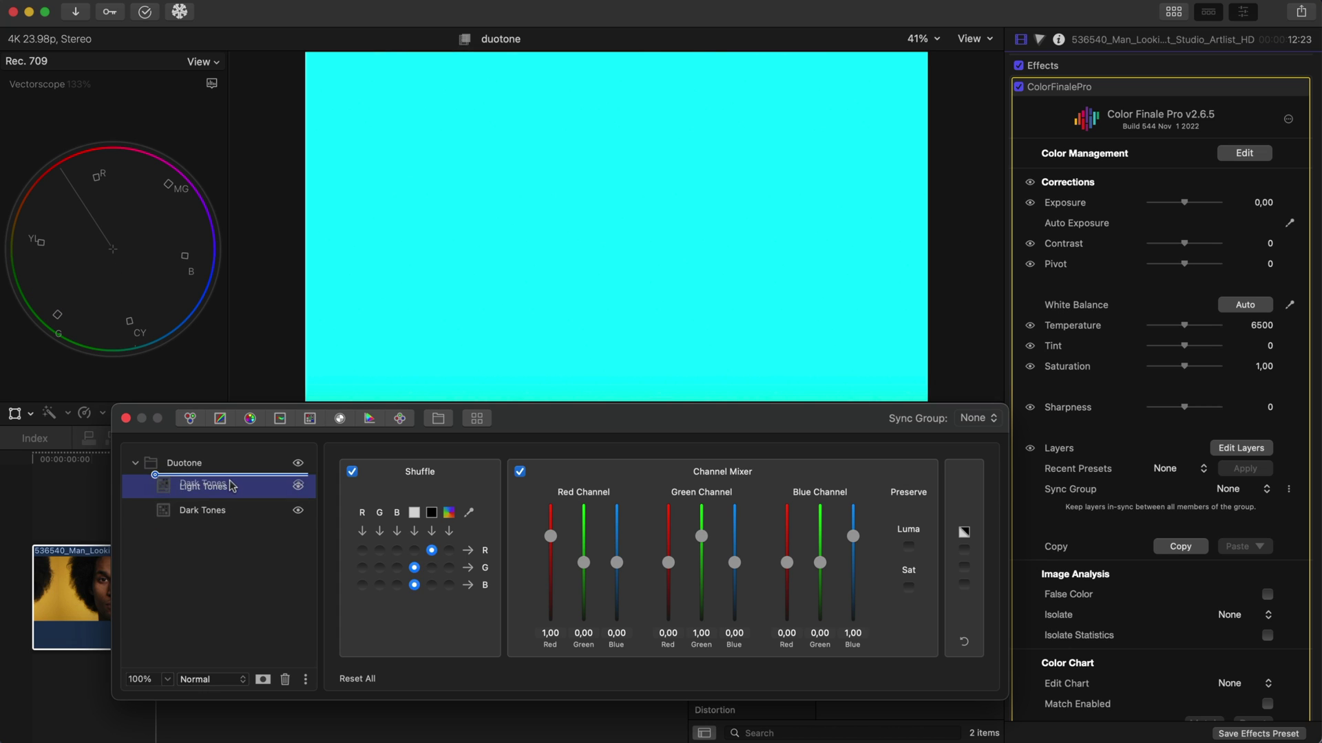
click(432, 568)
click(432, 585)
click(415, 551)
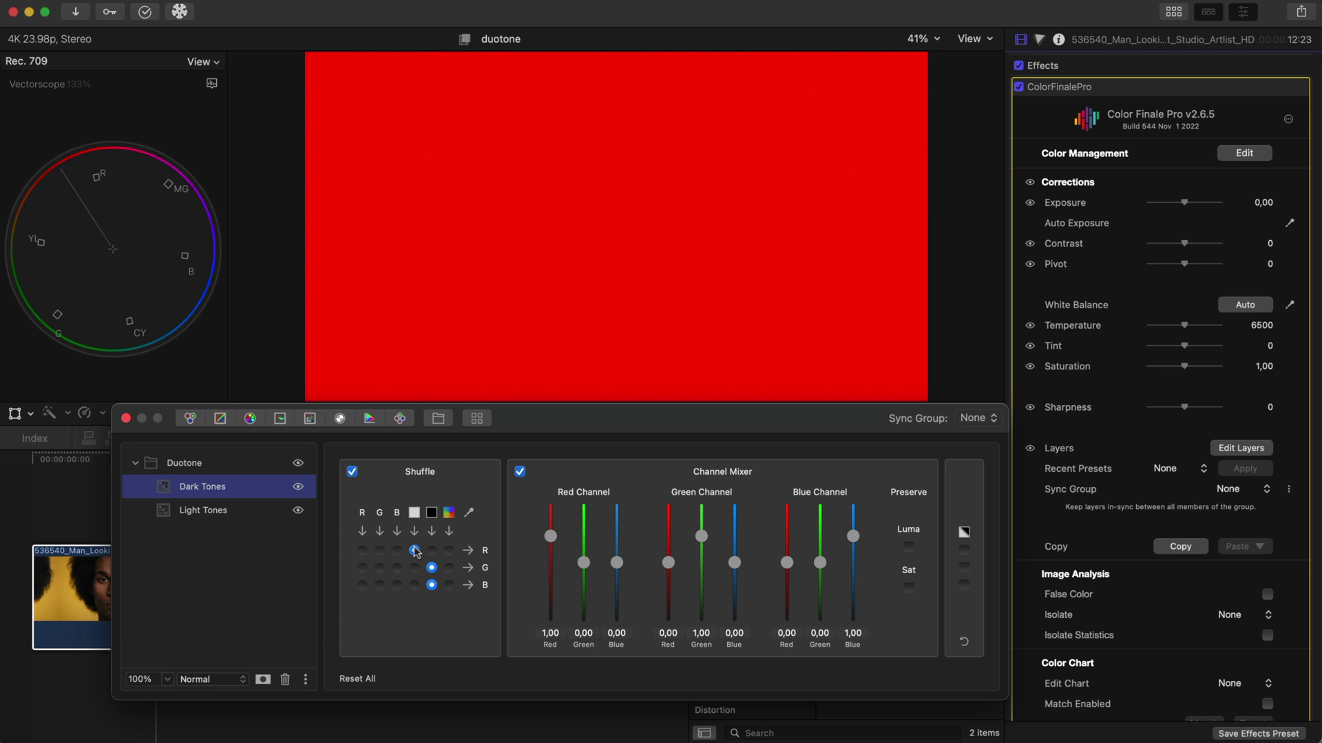
drag(249, 493, 247, 517)
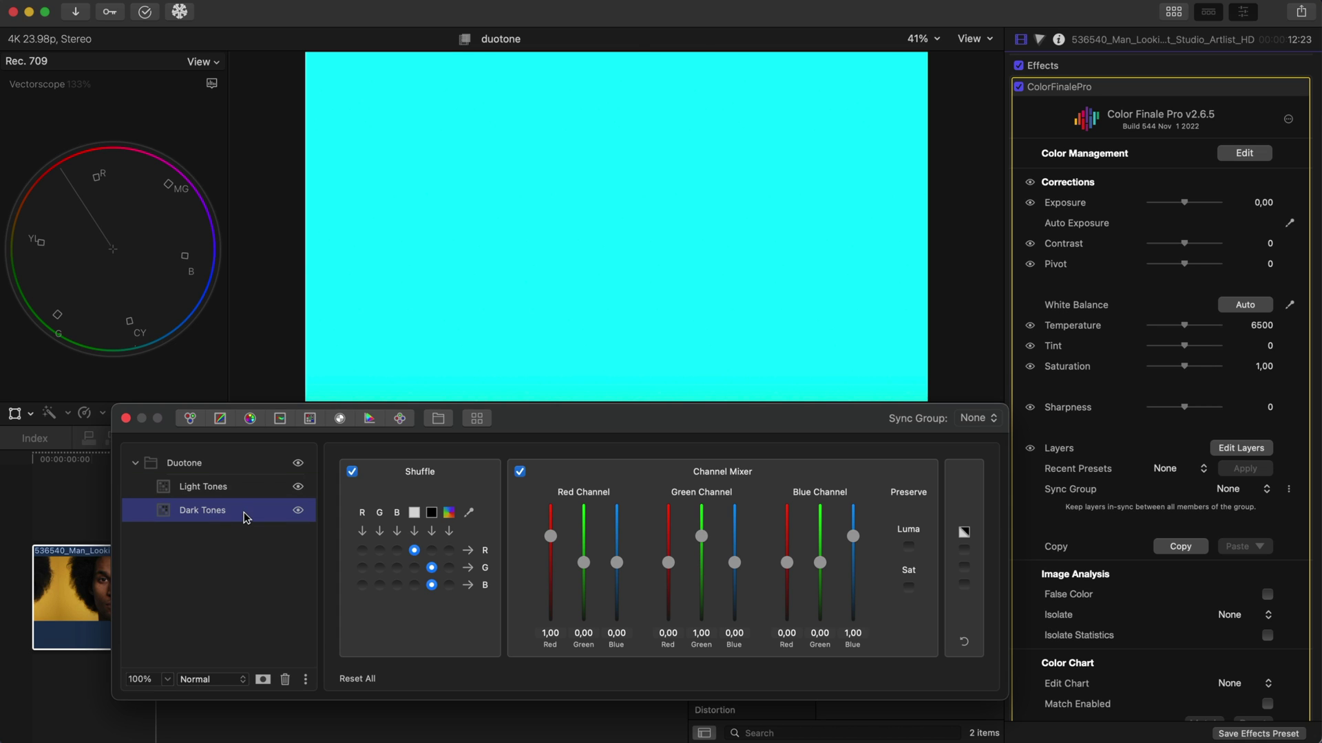
Step: Add a mask to the Duotone group and create an Image Mask in it, with output levels from 0% to 100%
click(226, 471)
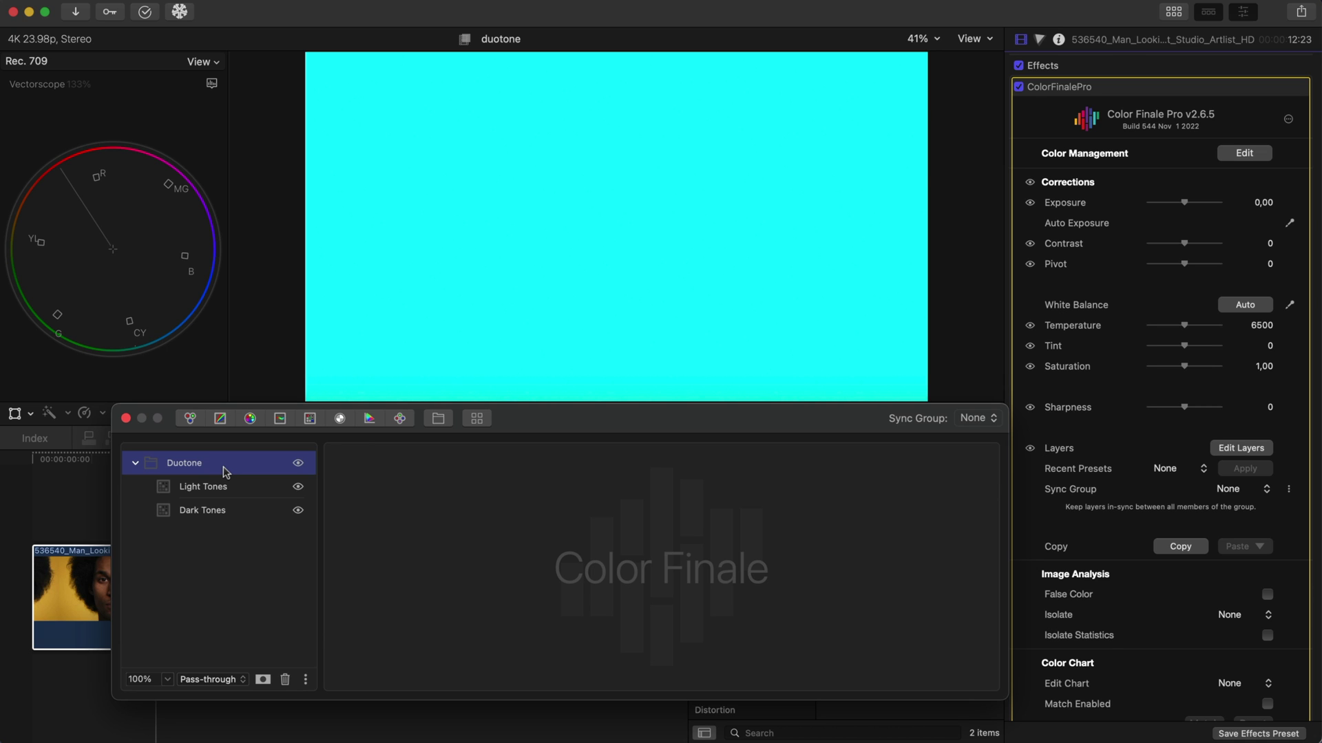
click(262, 679)
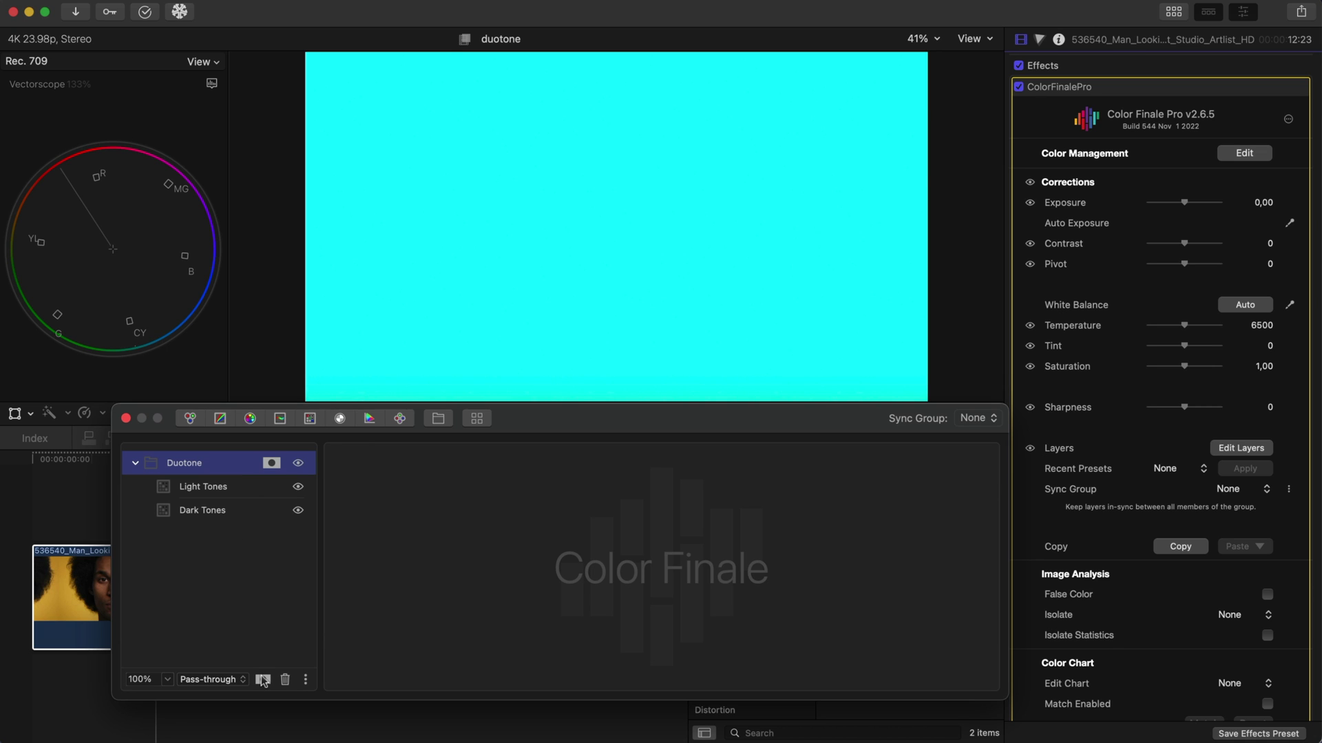
click(271, 464)
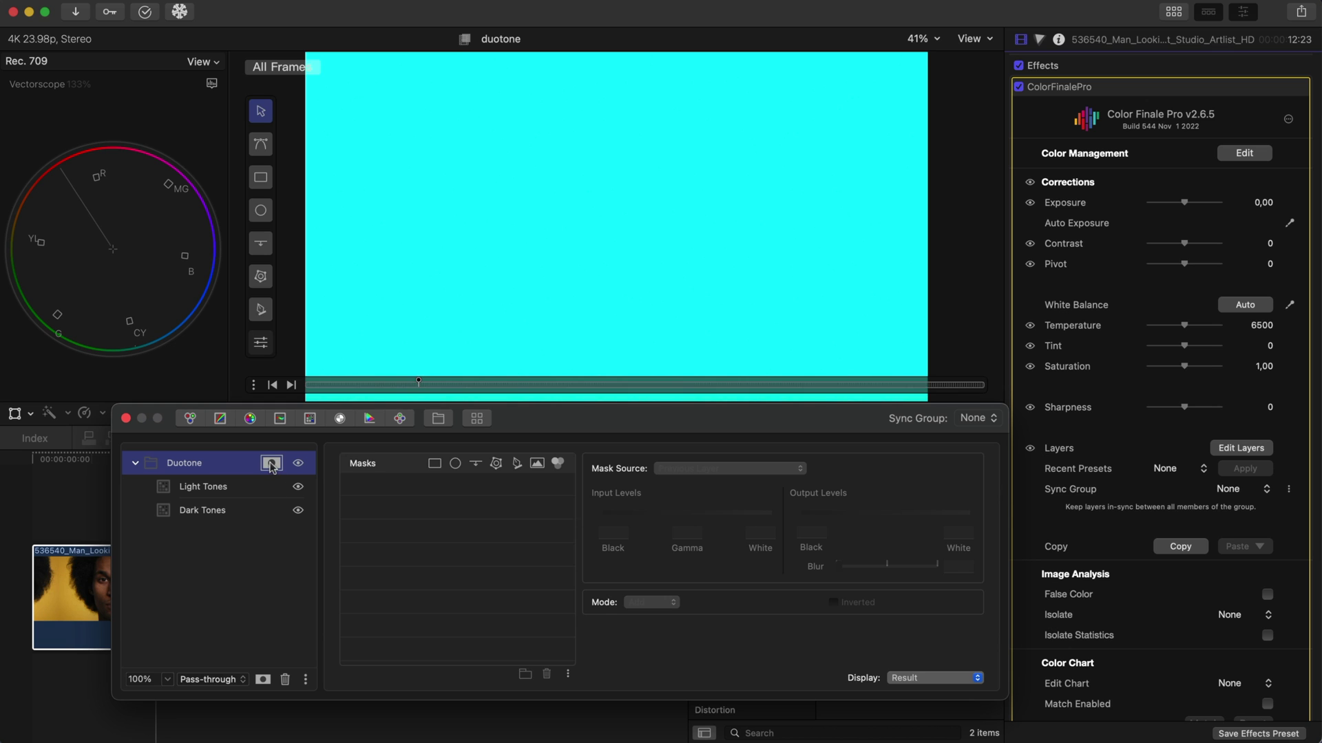
click(537, 464)
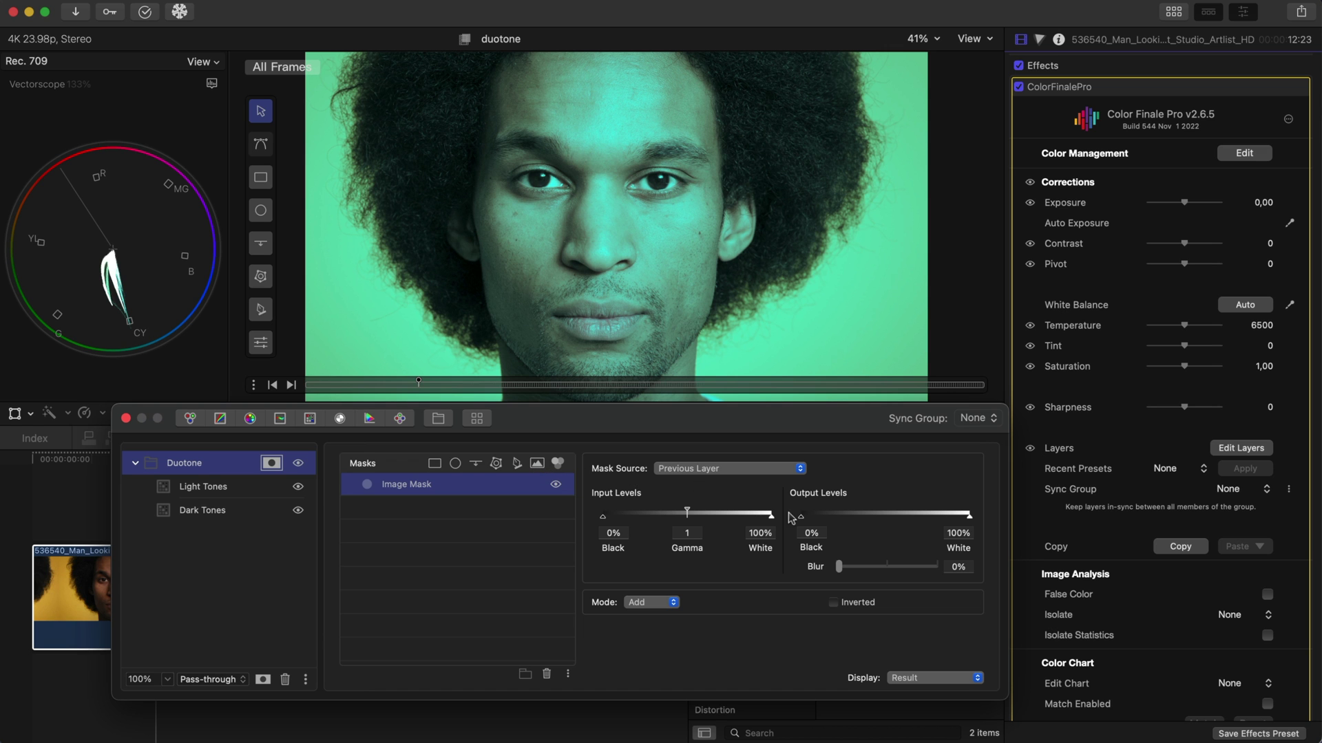
mouse_move(801, 517)
mouse_down()
mouse_move(968, 518)
mouse_move(802, 518)
mouse_up()
mouse_move(969, 517)
mouse_down()
mouse_move(812, 518)
mouse_move(983, 521)
mouse_up()
Step: Invert the parent mask for the Dark Tones layer
click(259, 515)
right_click(258, 514)
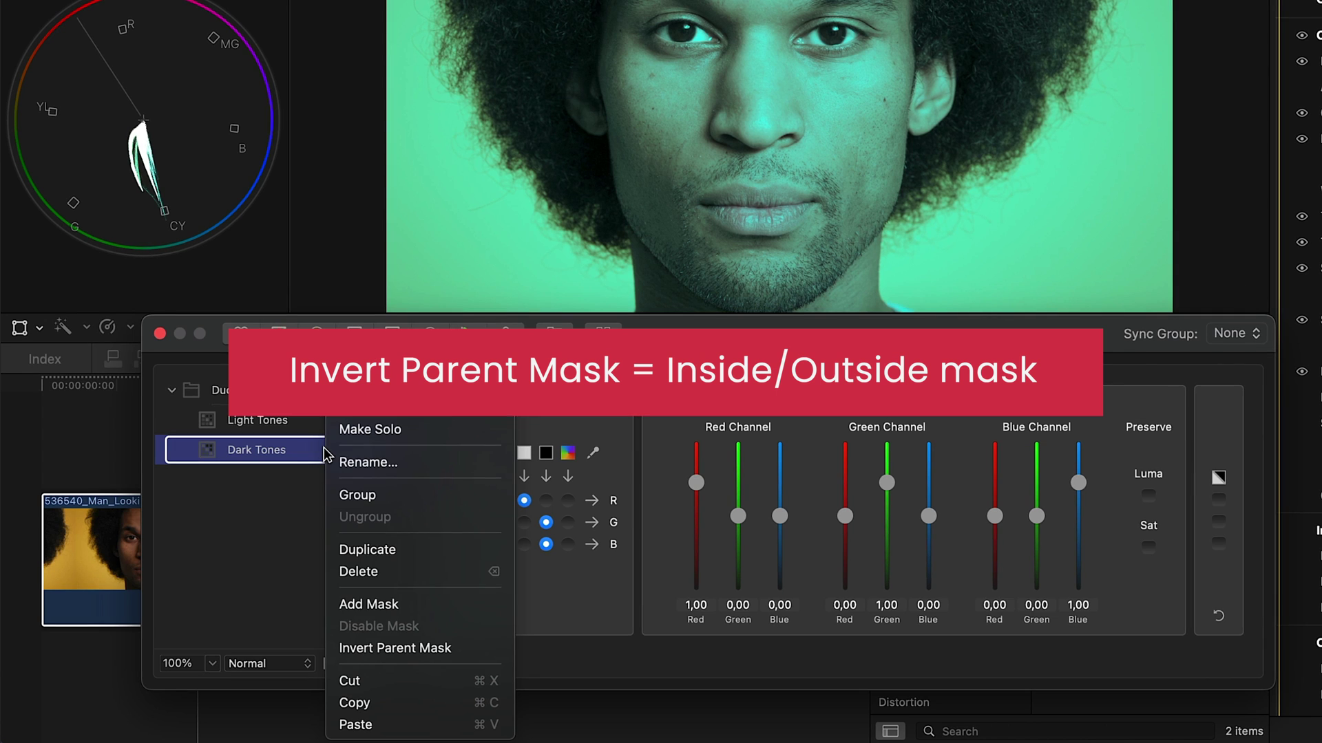
click(373, 647)
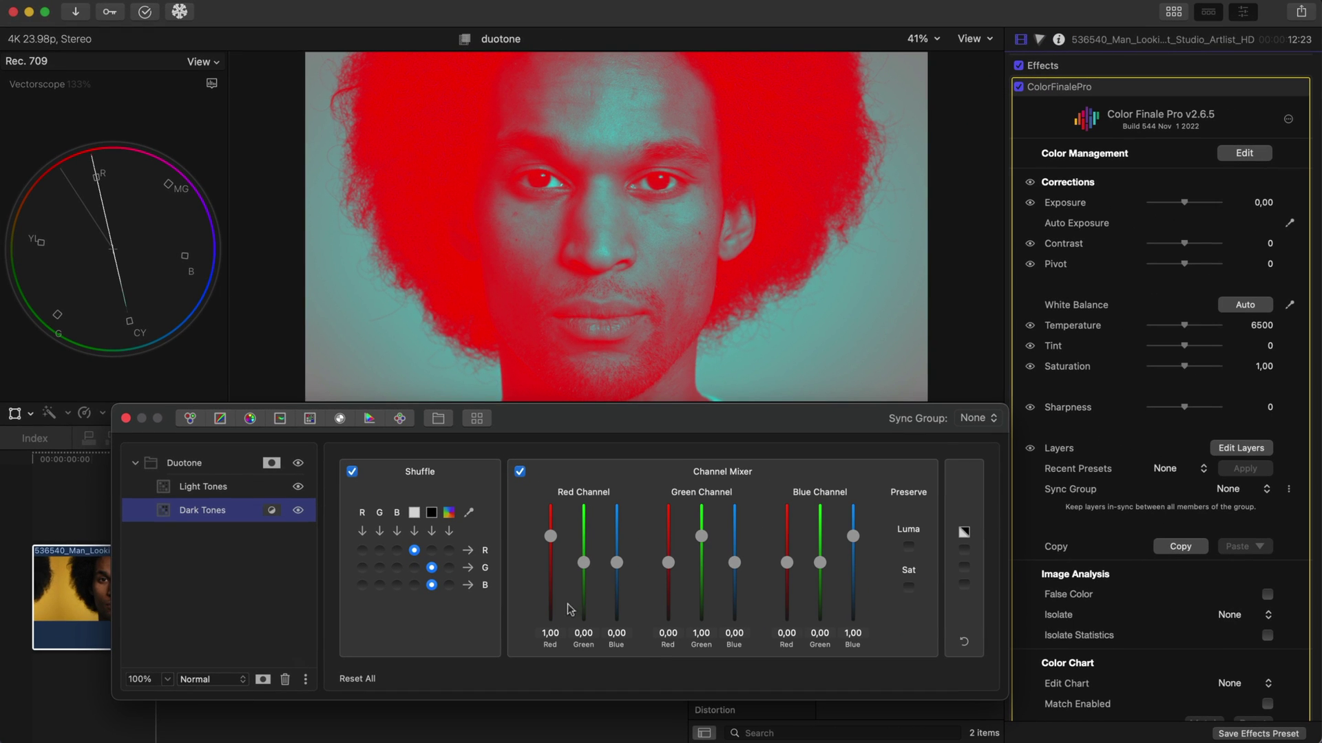
Step: Try a red value of -0,11 in the Dark Tones layer's green channel mix and reset it
mouse_move(668, 563)
mouse_down()
mouse_move(668, 547)
mouse_move(667, 566)
mouse_up()
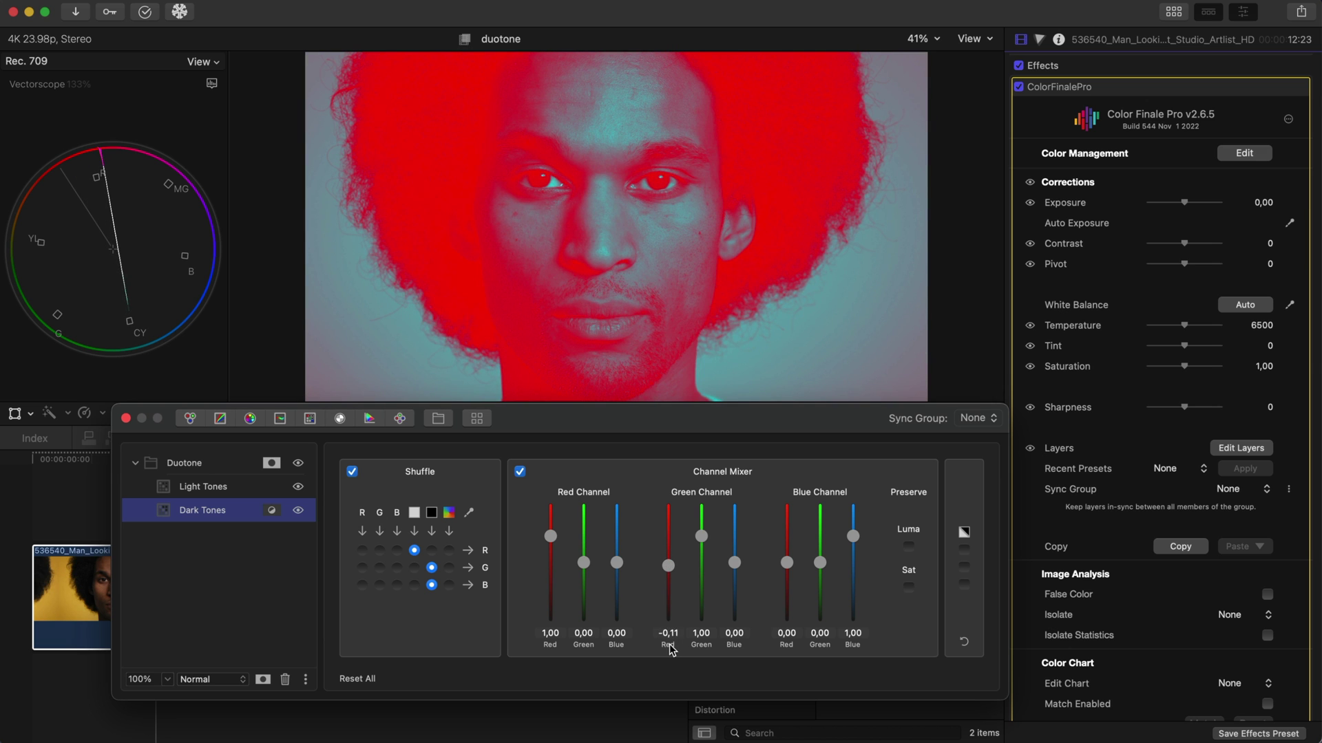
double_click(668, 647)
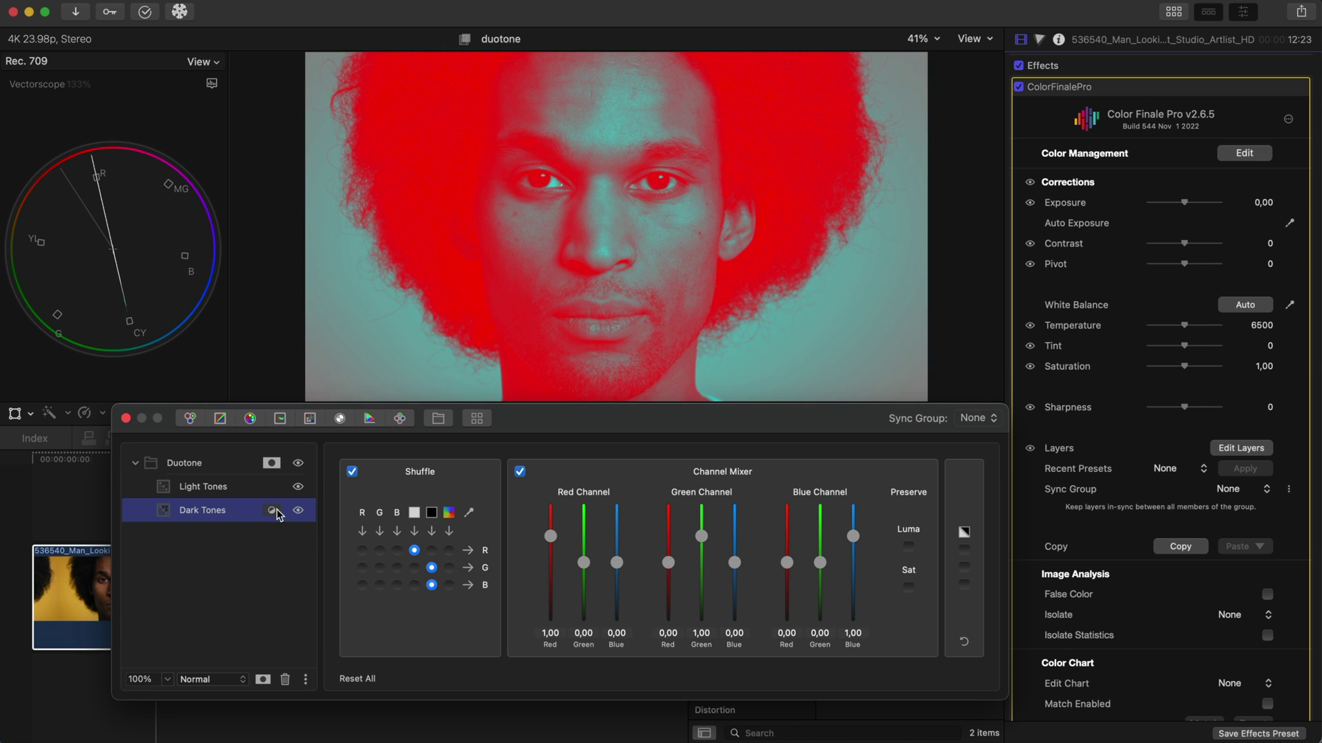
Step: Put the Light Tones layer into its own subgroup within Duotone and name that subgroup Light Tones
click(227, 491)
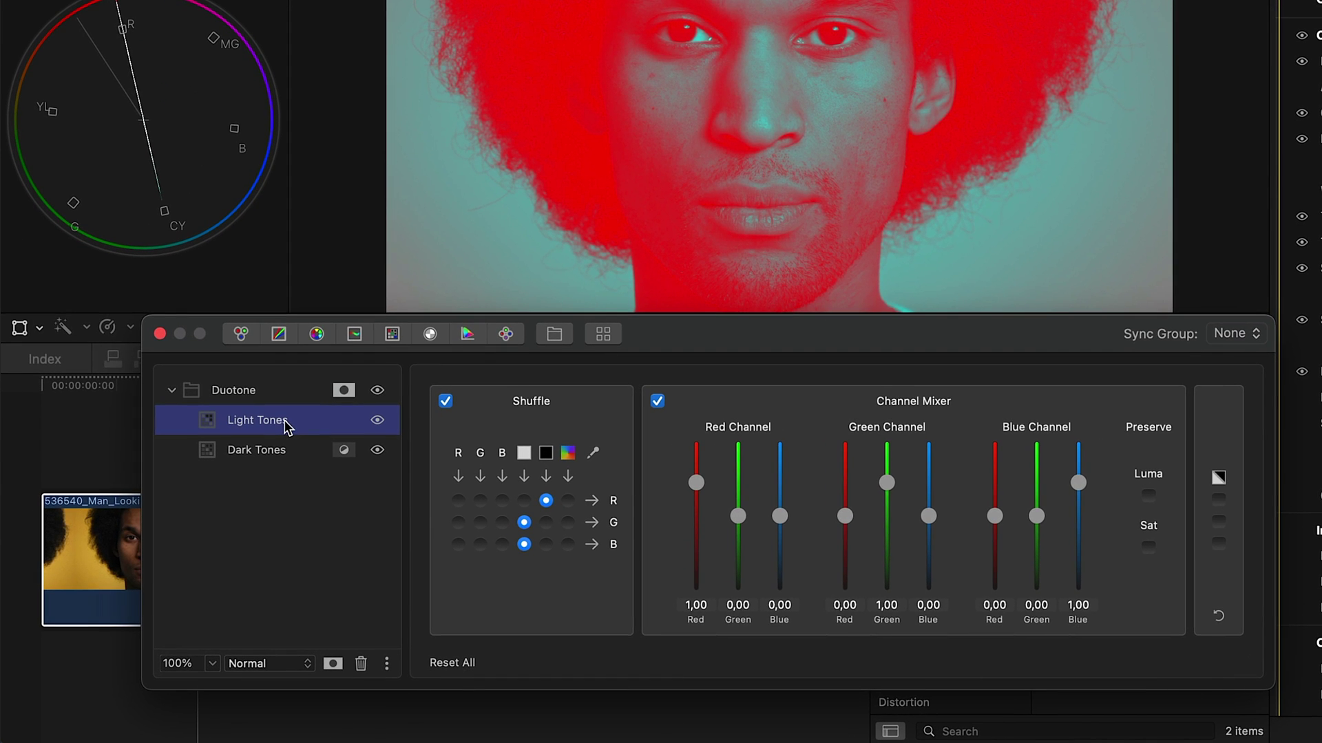
click(554, 334)
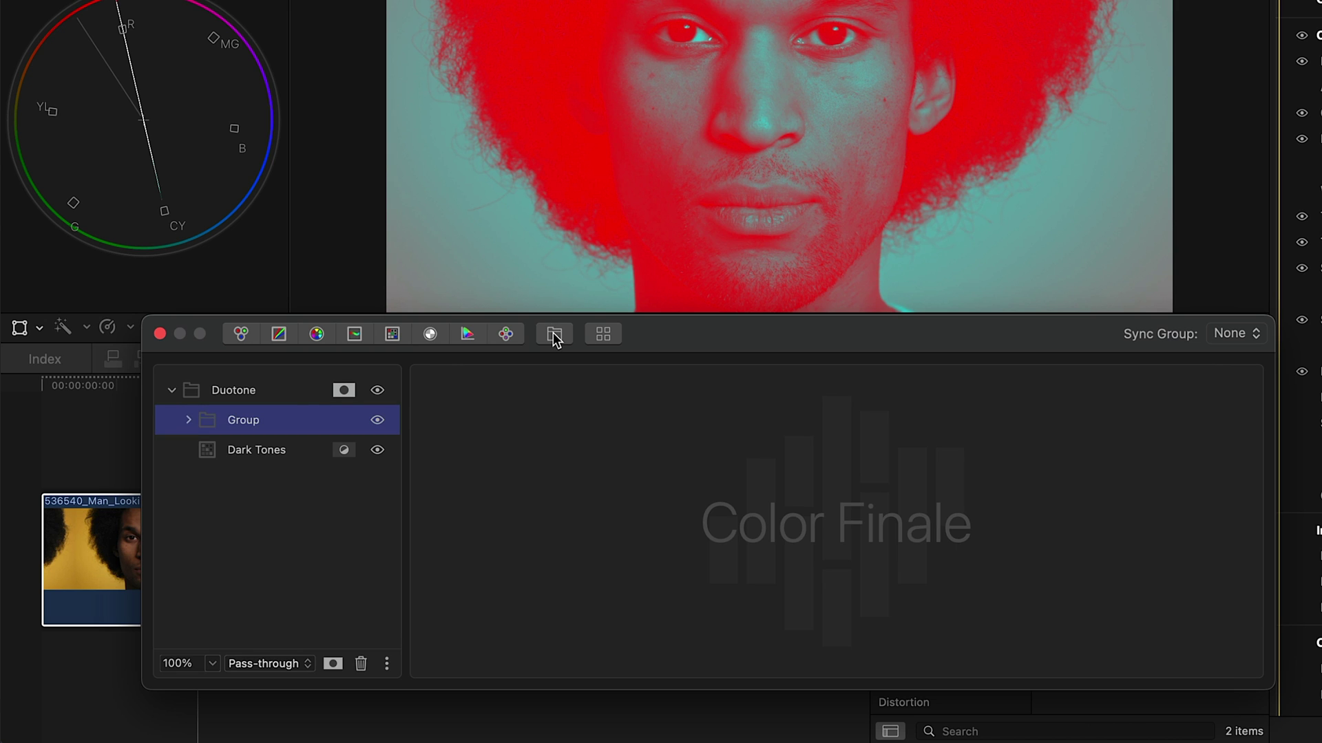
click(187, 419)
right_click(248, 421)
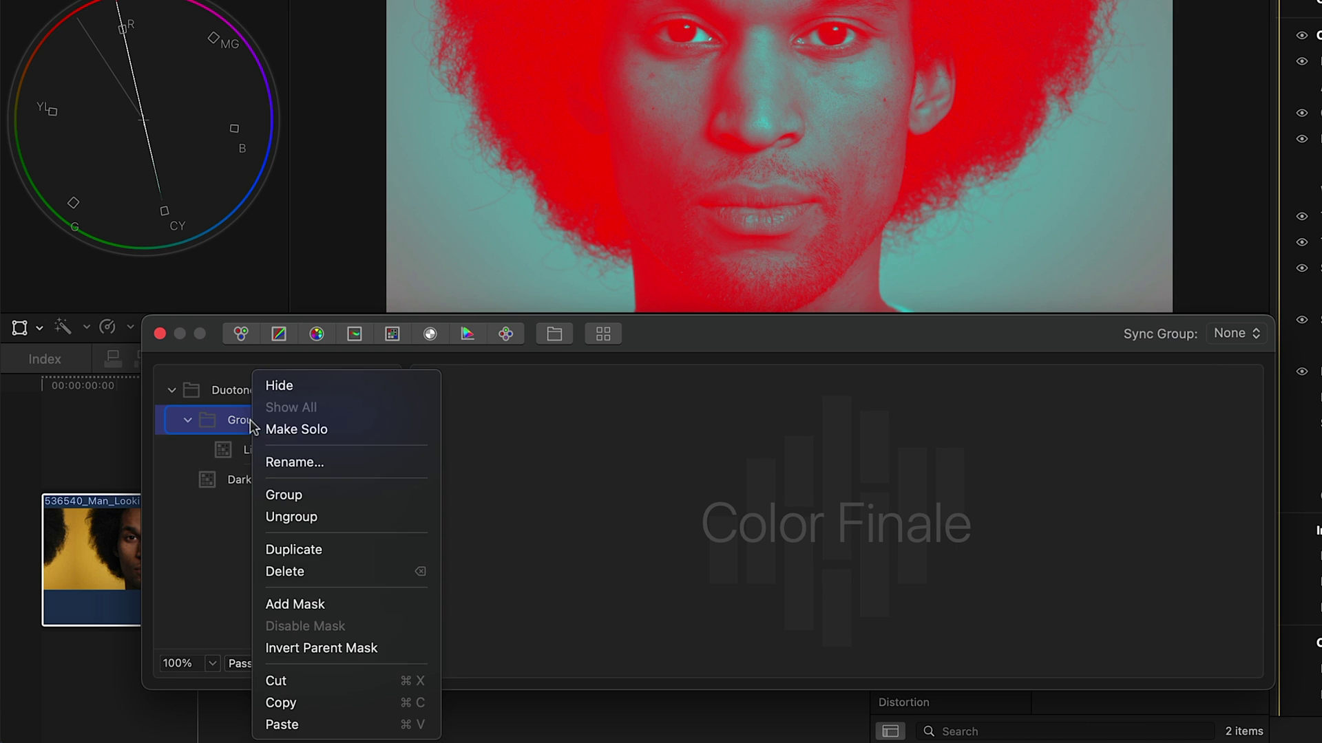
click(283, 462)
text(Light)
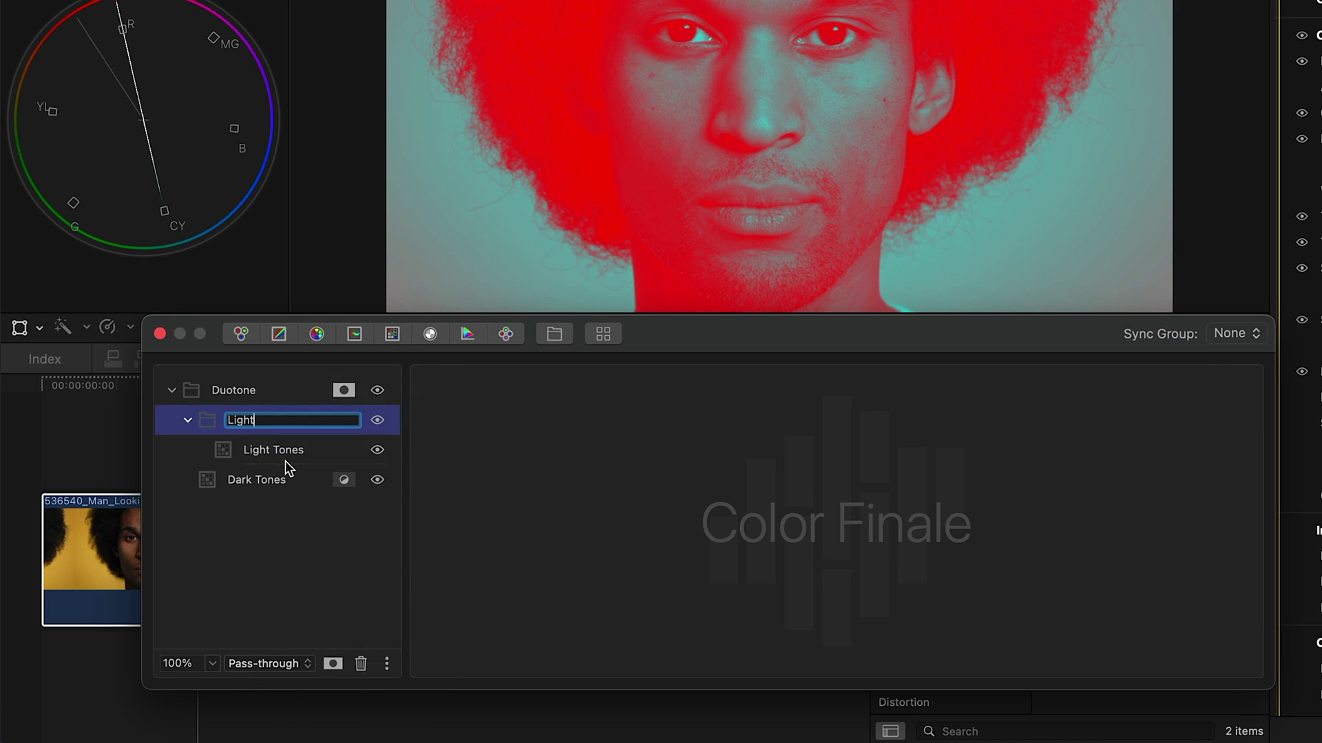
text( Tones)
key(Return)
Step: Rename the shuffle layer inside the Light Tones subgroup as Cyan
click(276, 449)
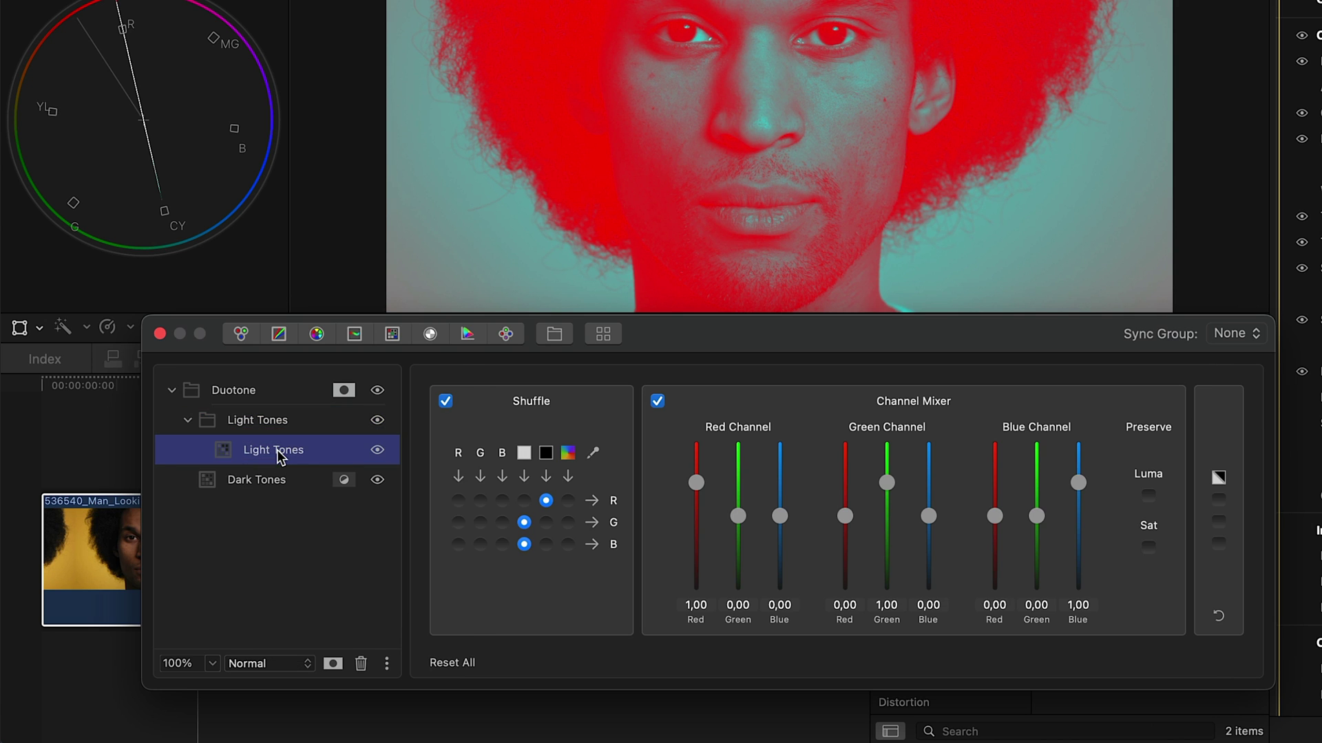
right_click(278, 452)
click(306, 462)
text(Cyan)
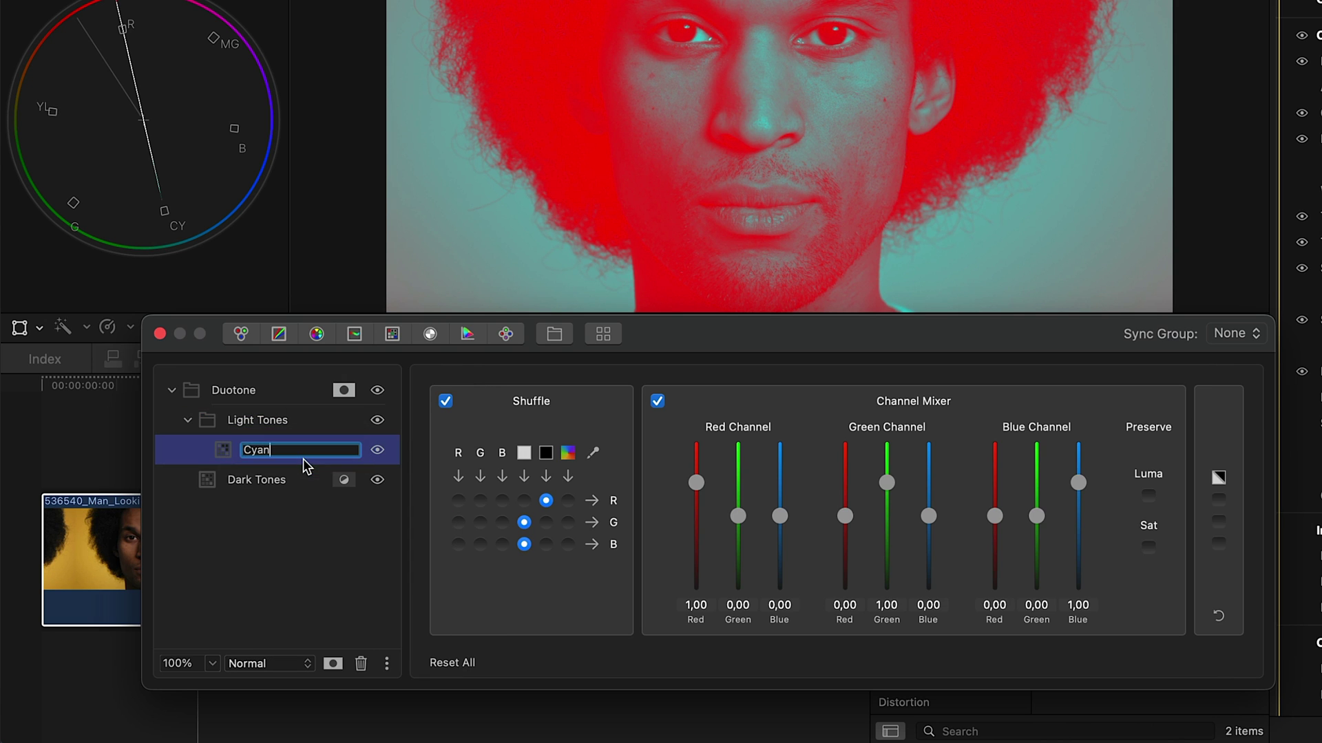
Step: Put the Dark Tones layer into its own subgroup within Duotone and name that subgroup Dark Tones
click(281, 480)
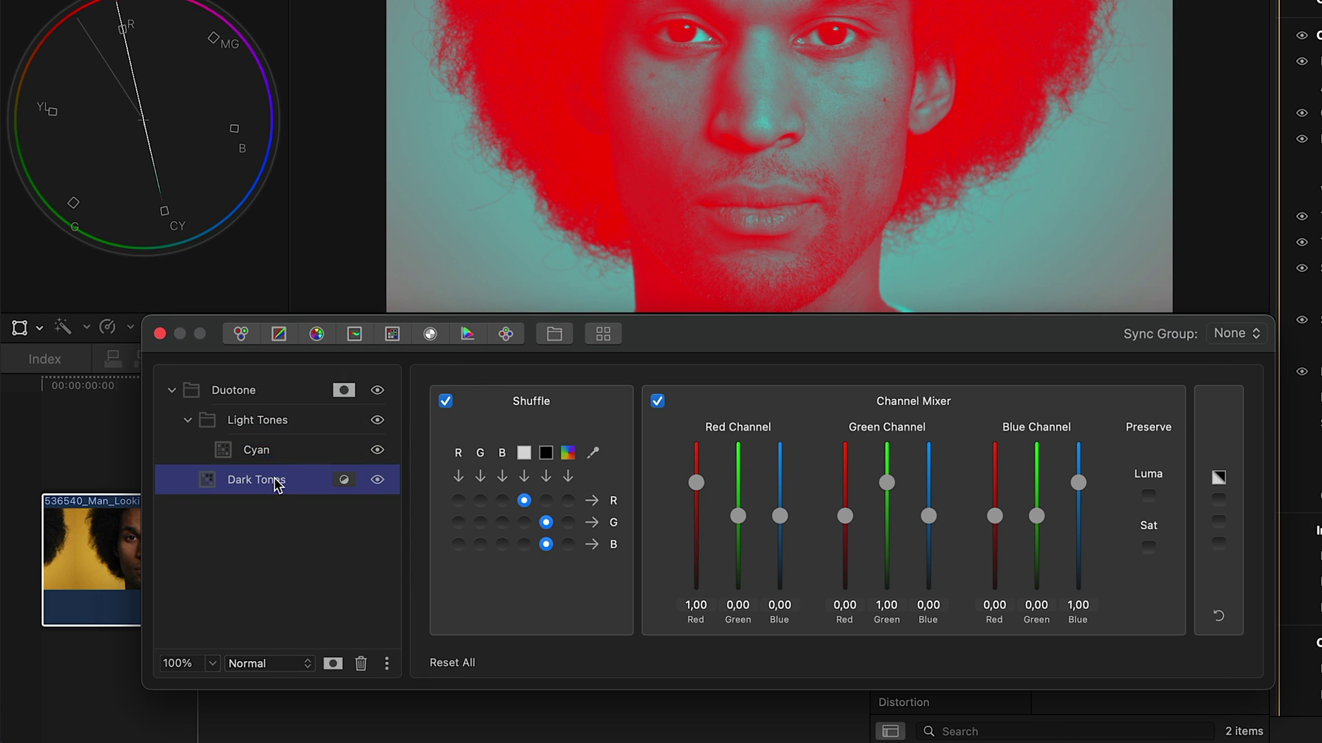
click(553, 334)
click(189, 479)
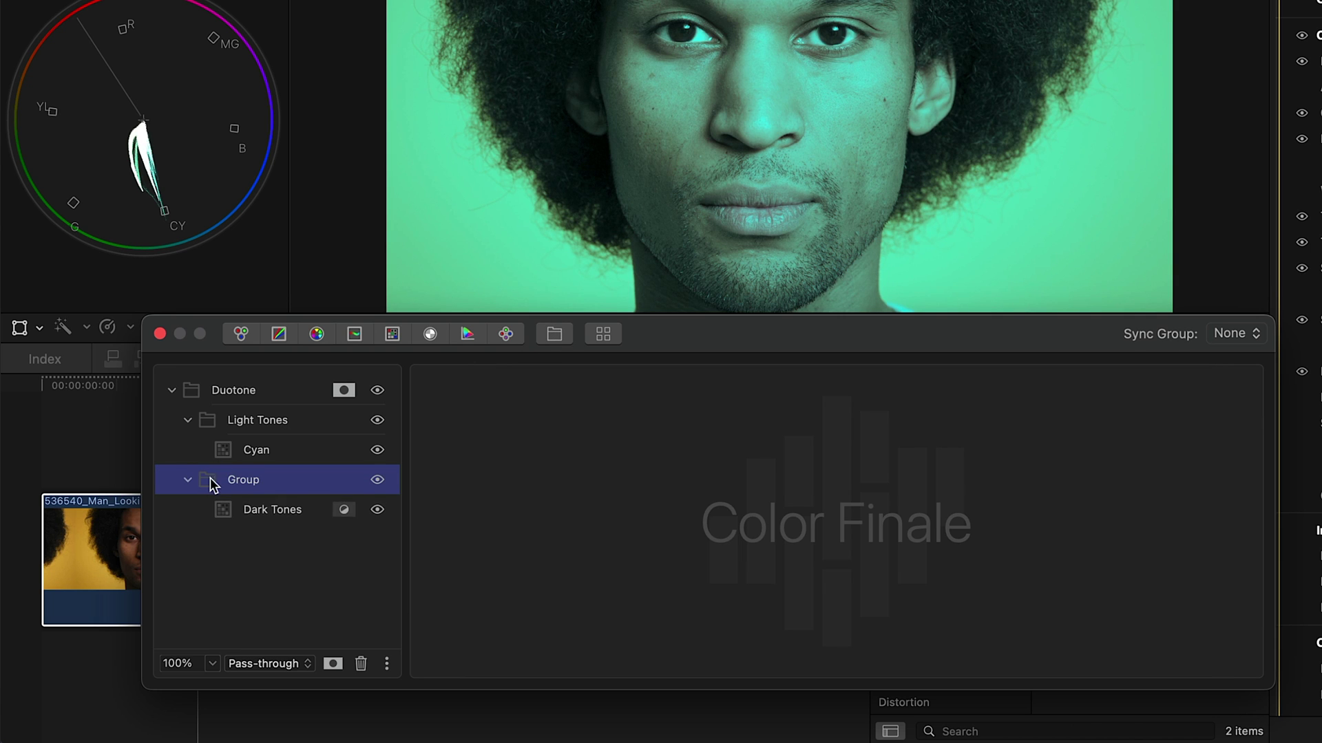
right_click(250, 481)
click(279, 463)
text(Dark To)
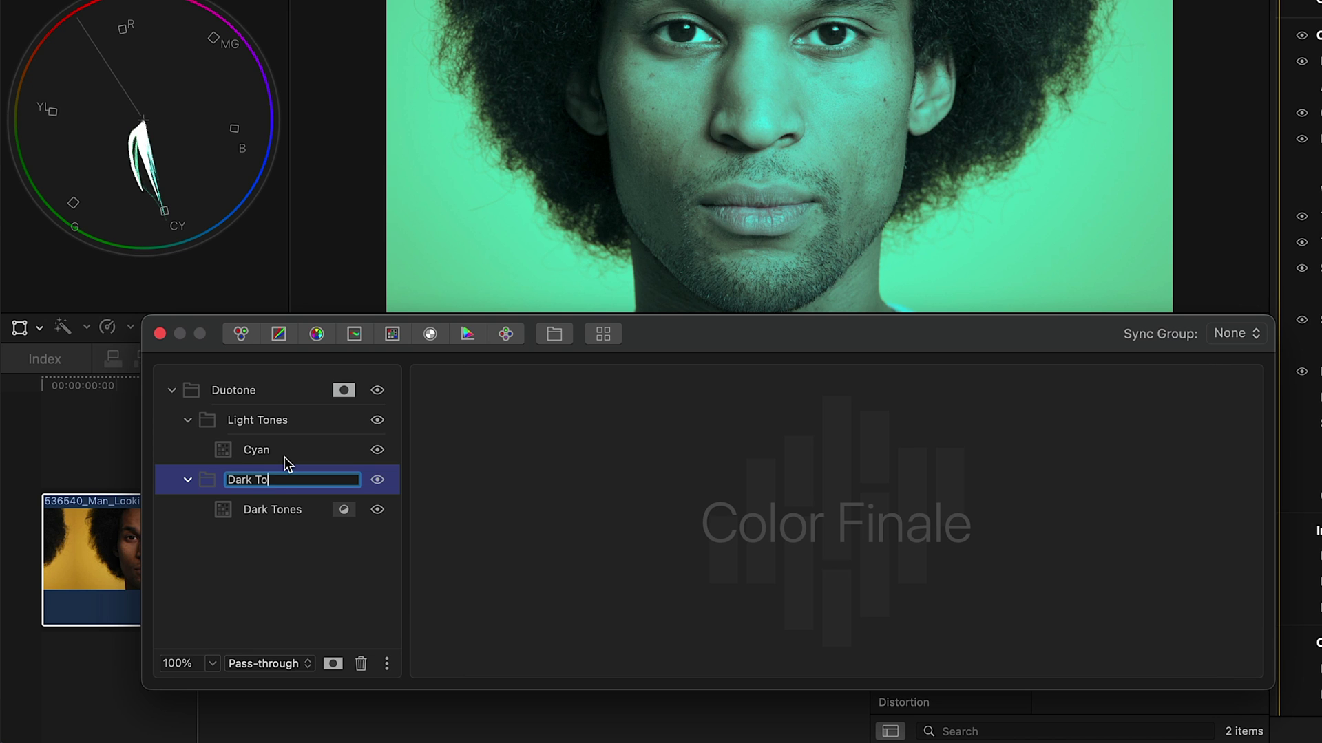
Step: Rename the shuffle layer inside the Dark Tones subgroup as Red
click(271, 508)
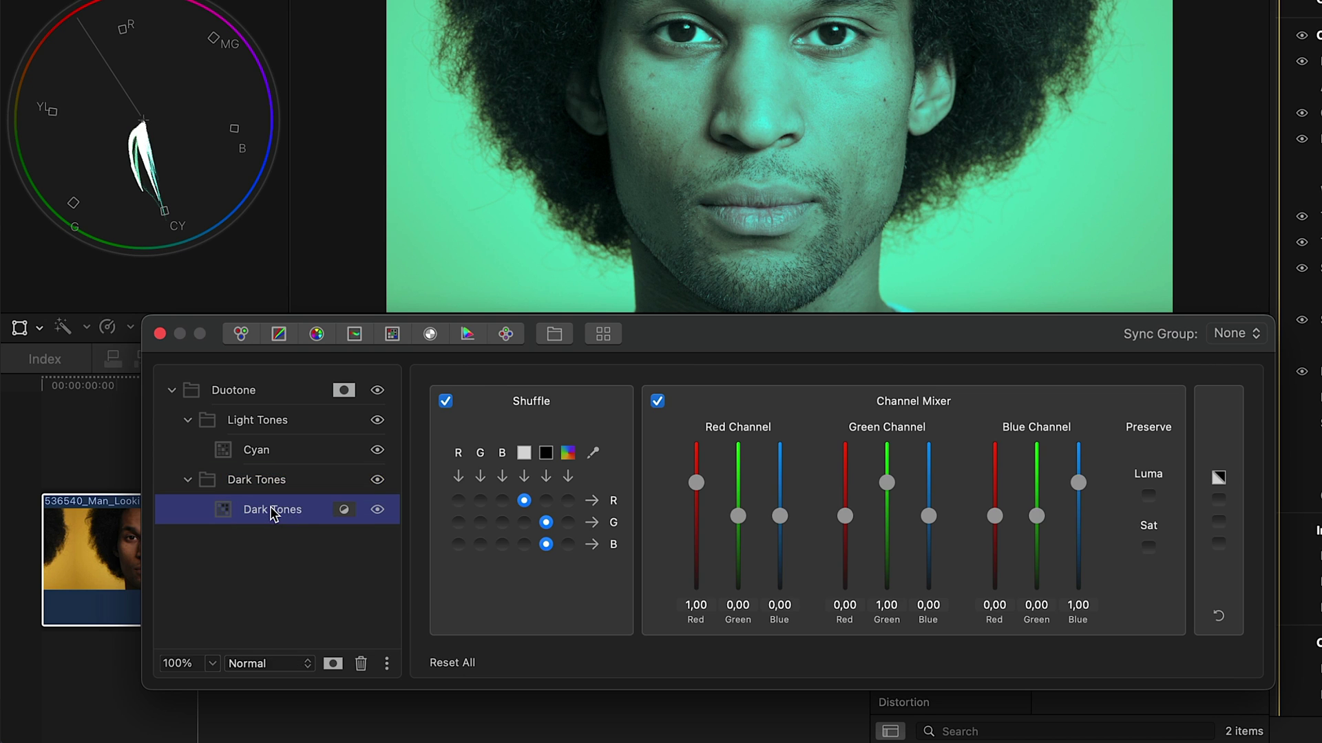
right_click(271, 510)
click(327, 462)
text(Red)
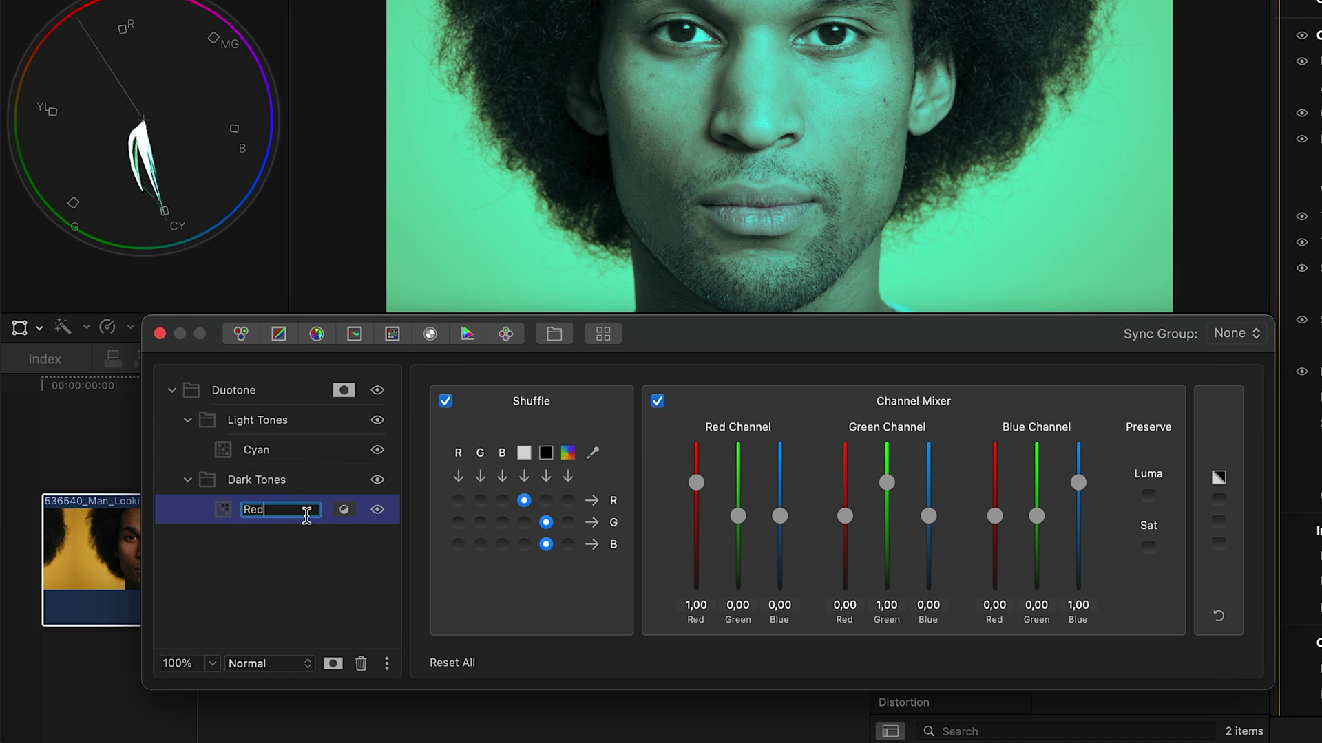
click(303, 531)
Step: Turn off Invert Parent Mask on the Red layer and enable it on the Dark Tones group instead
click(307, 520)
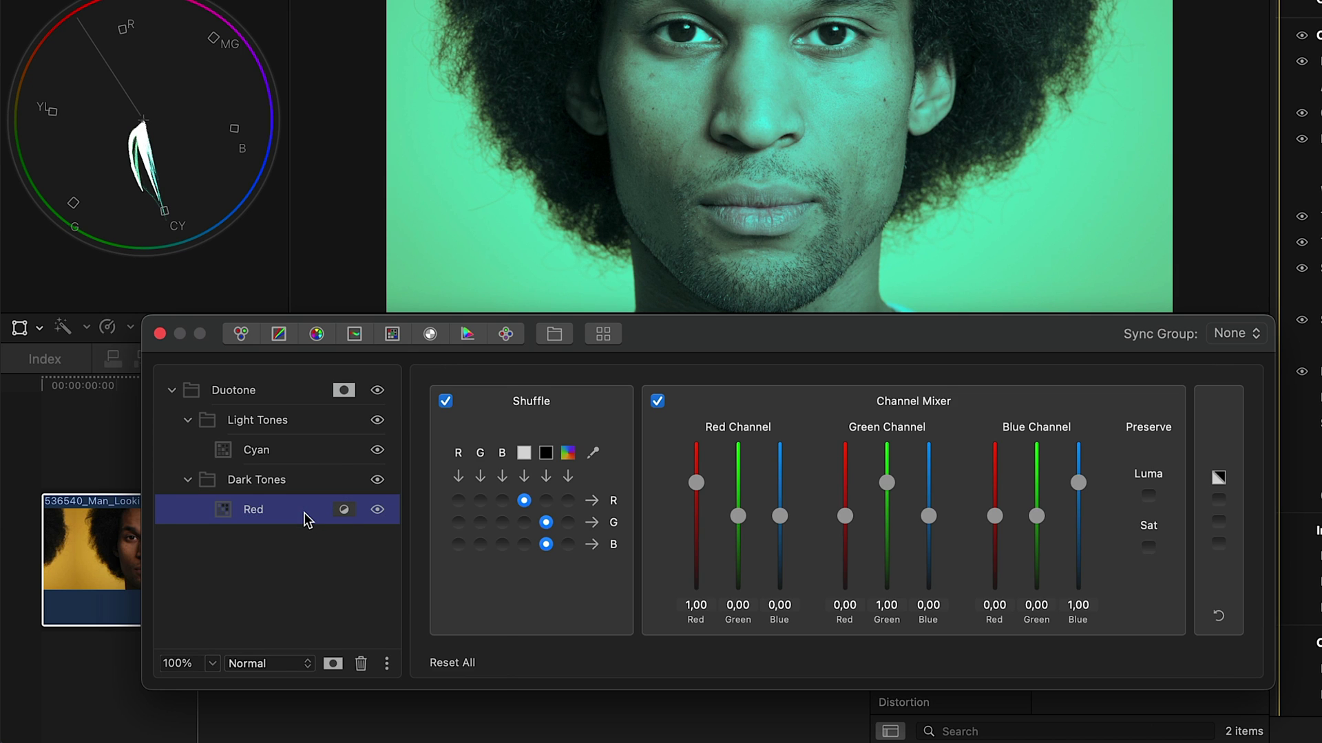
right_click(308, 520)
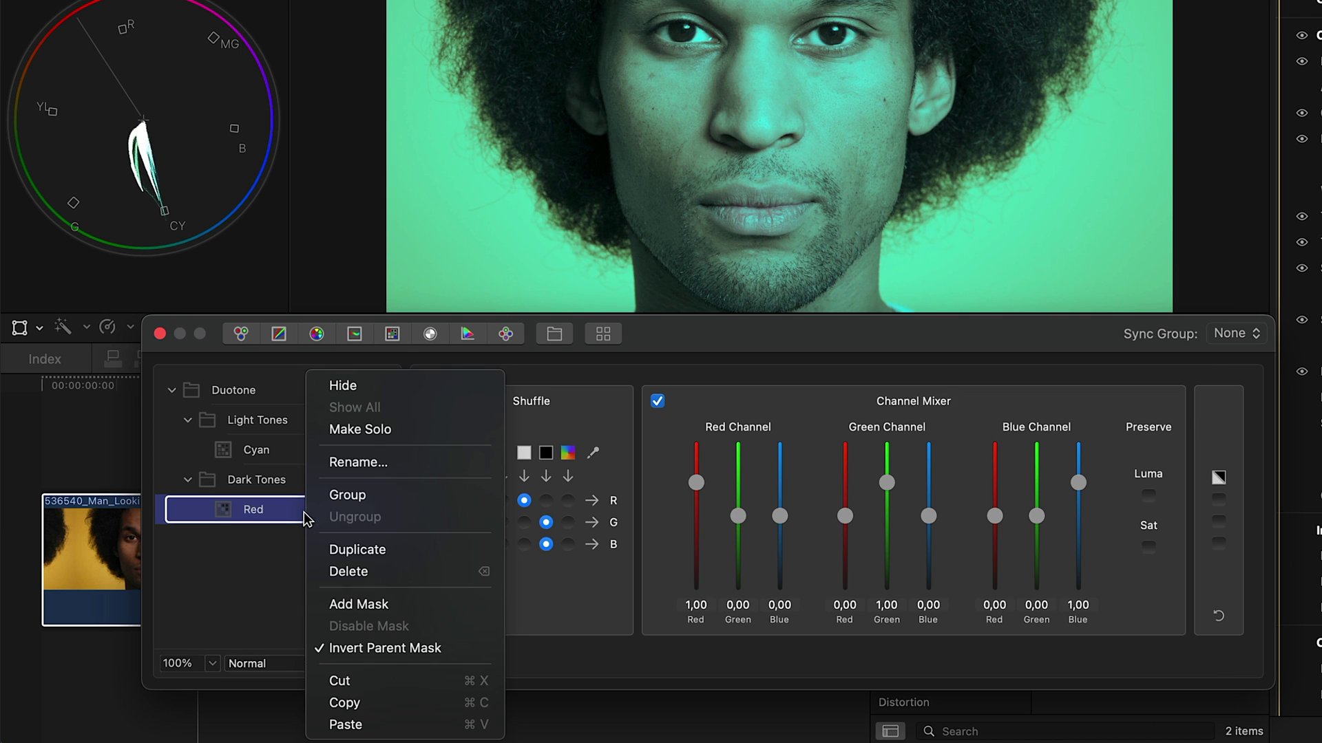
click(342, 648)
click(285, 485)
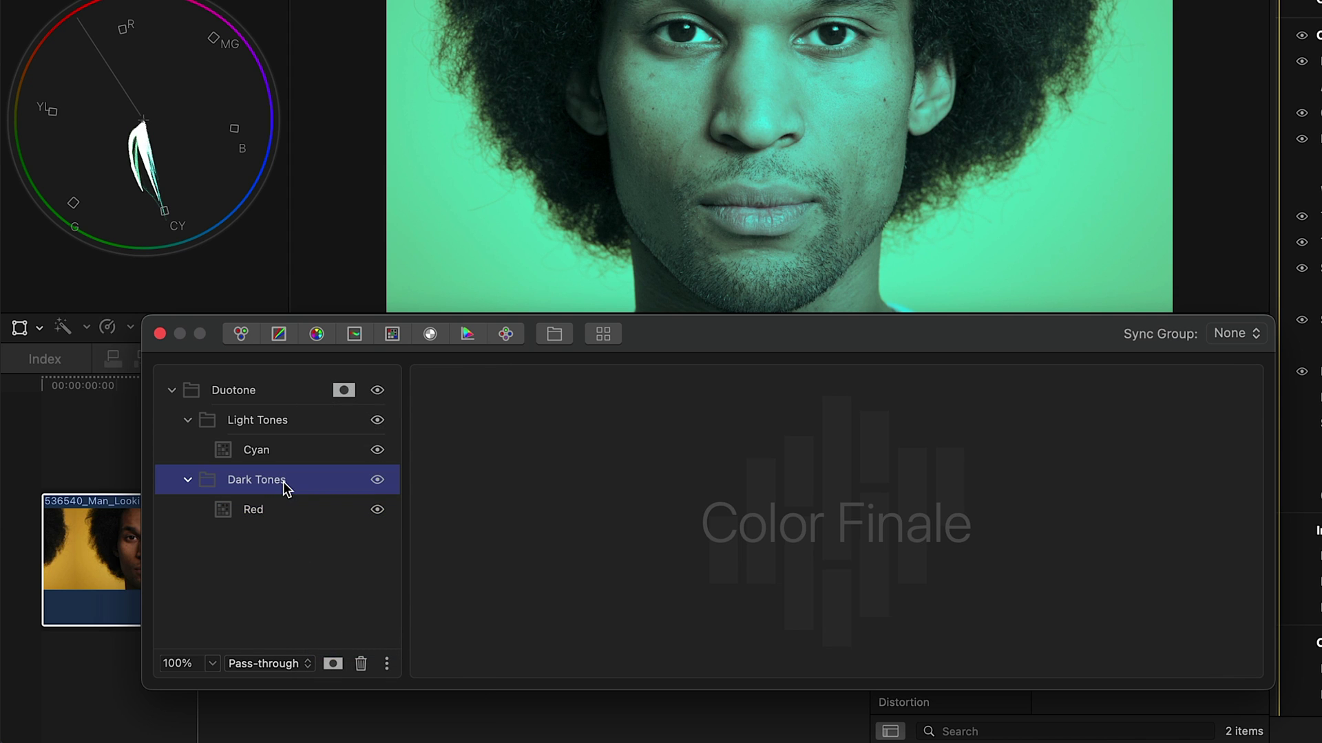
right_click(283, 482)
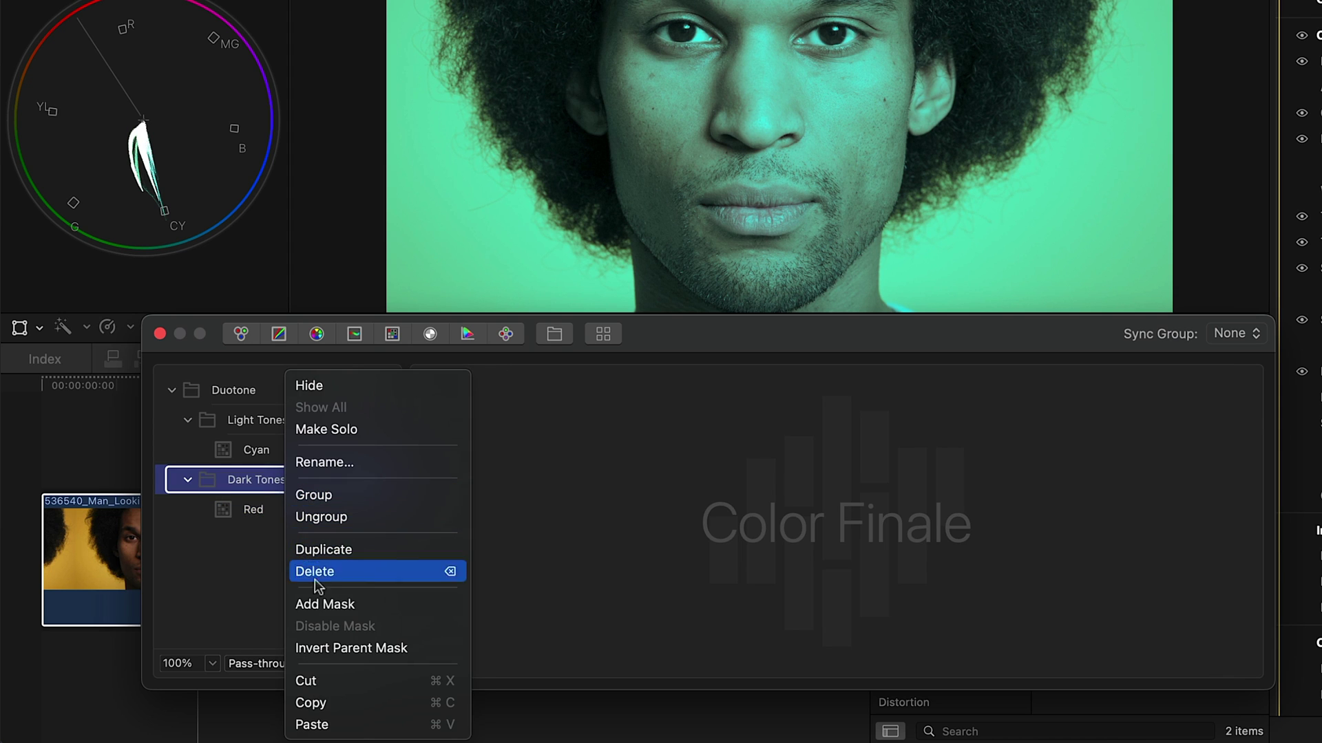
click(322, 648)
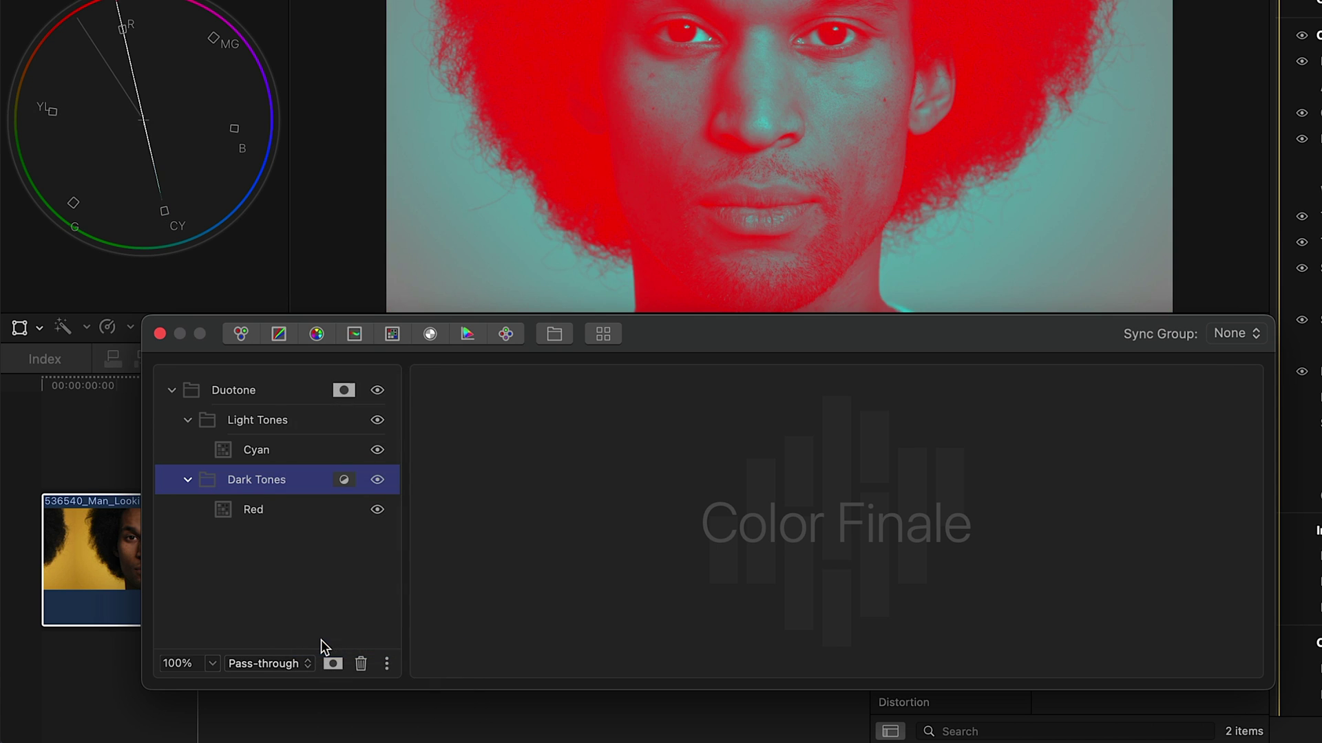
Step: Add a Color Wheels layer to both the Light Tones and the Dark Tones subgroups
click(256, 421)
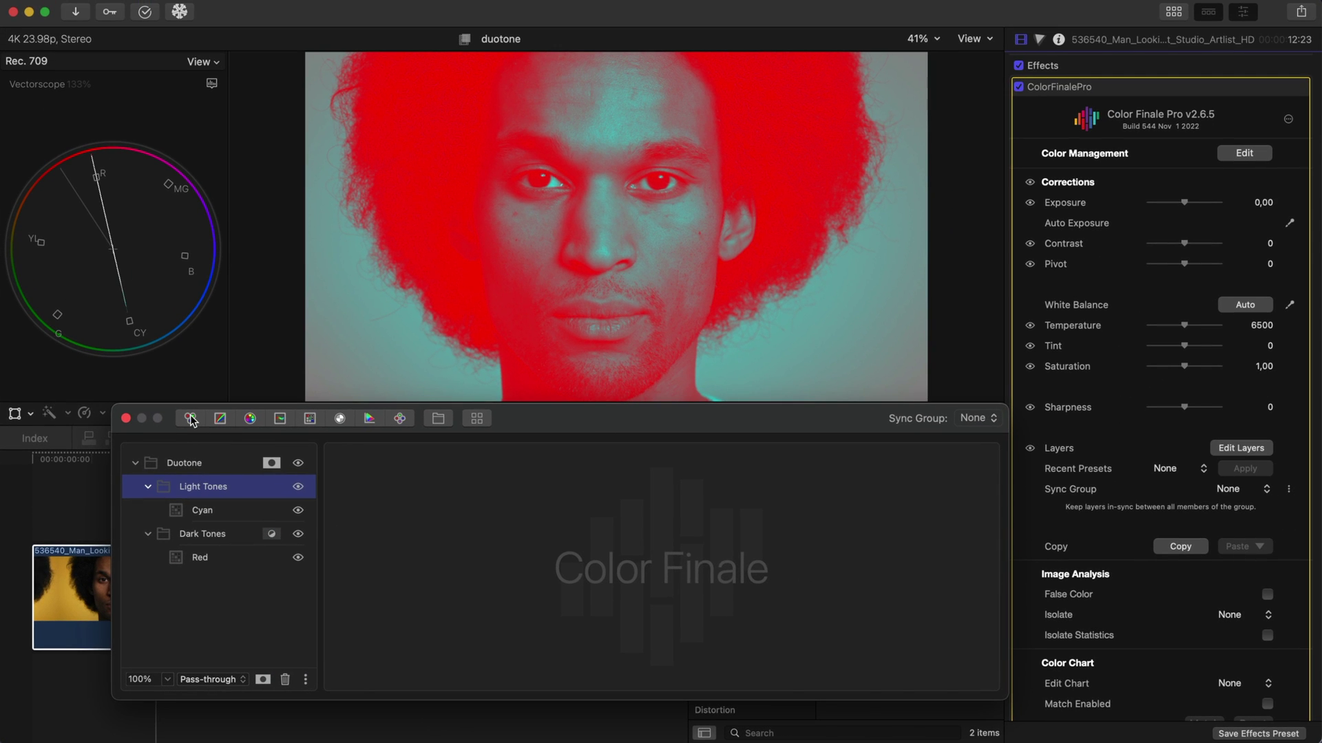
click(191, 419)
click(194, 550)
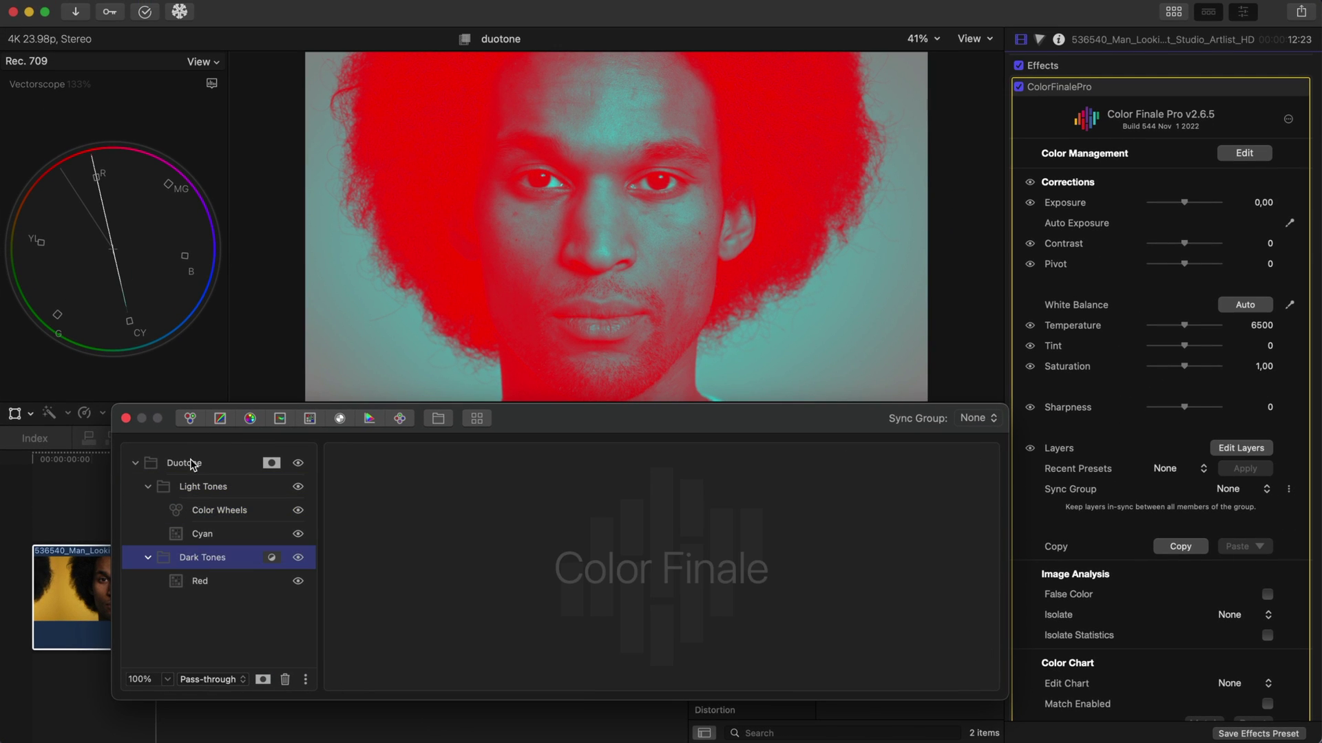
click(190, 419)
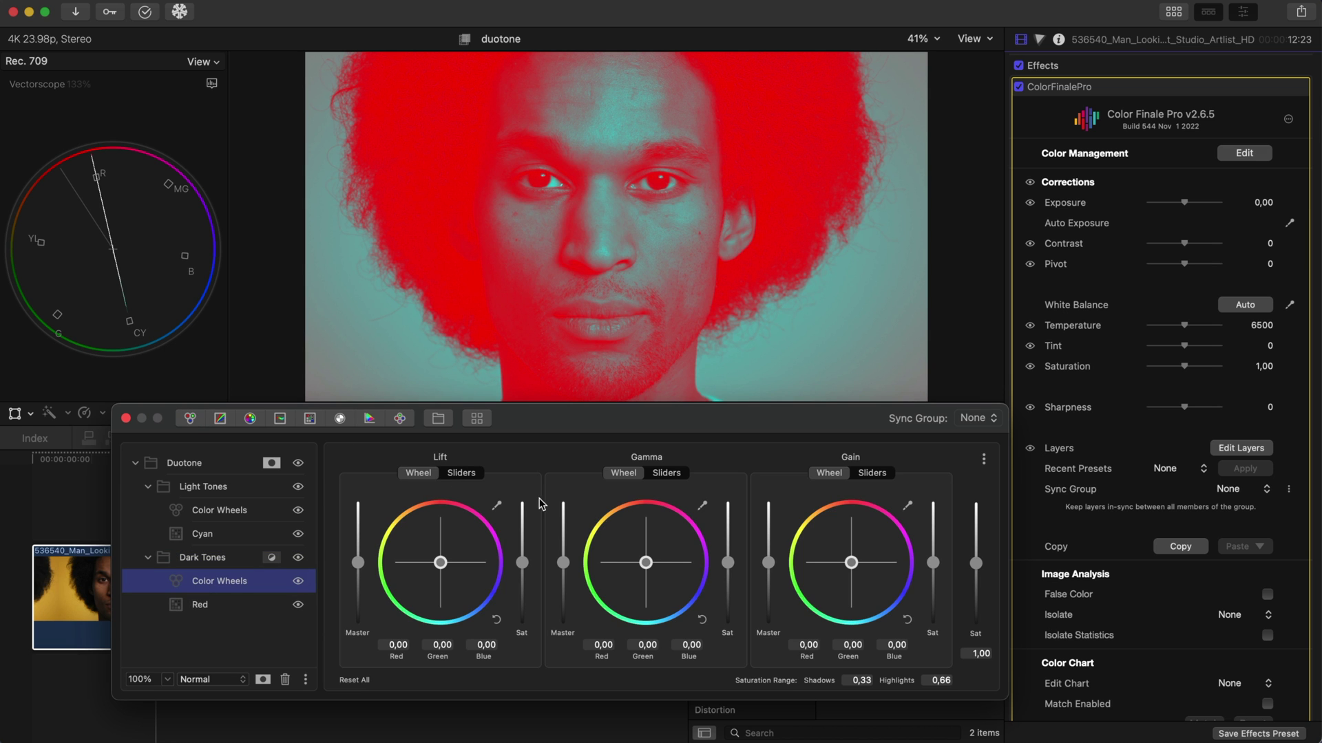
Step: In the Dark Tones Color Wheels, lower the Gain master, shift Lift toward red and raise the Lift master slightly
drag(766, 566, 762, 597)
drag(440, 562, 448, 533)
drag(358, 562, 358, 556)
Step: In the Light Tones Color Wheels, shift Gain to about red -0,15, green -0,05, blue 0,01, and slightly lower the Gain and Lift masters
click(249, 513)
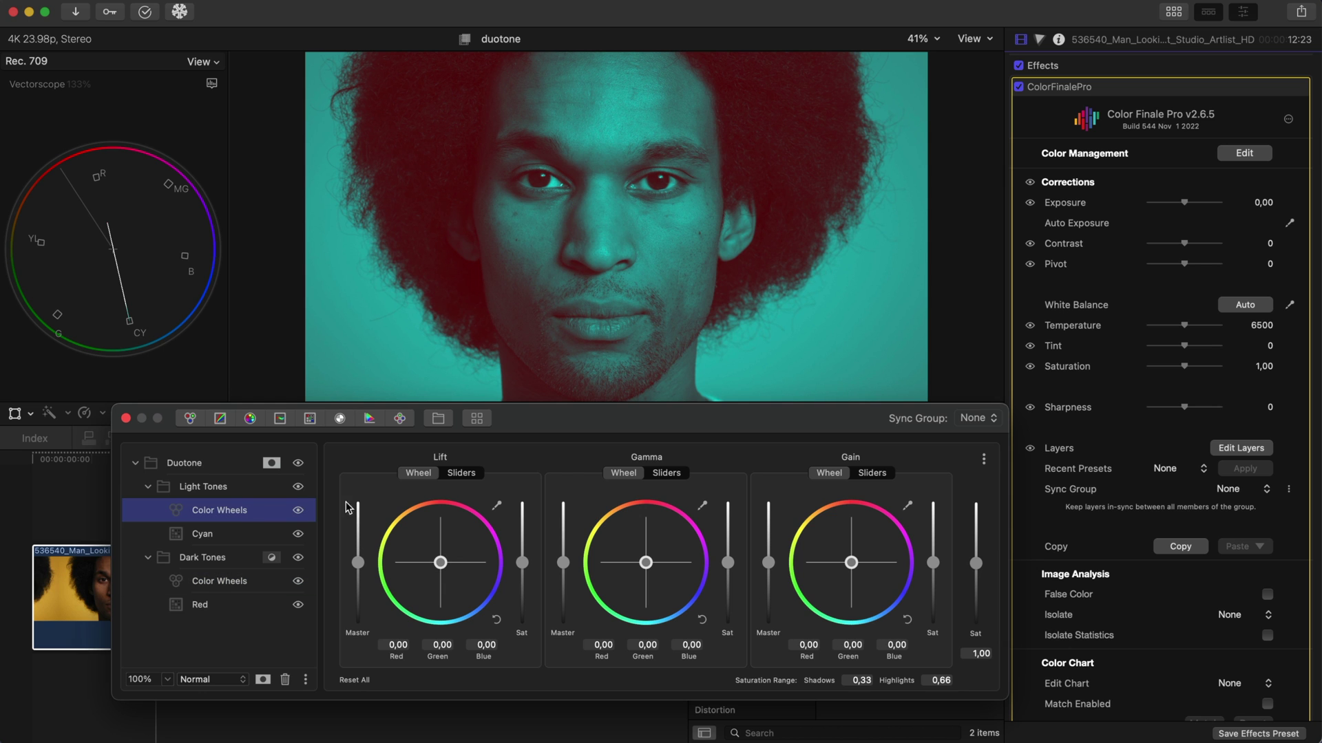
drag(851, 562, 873, 621)
drag(768, 563, 768, 565)
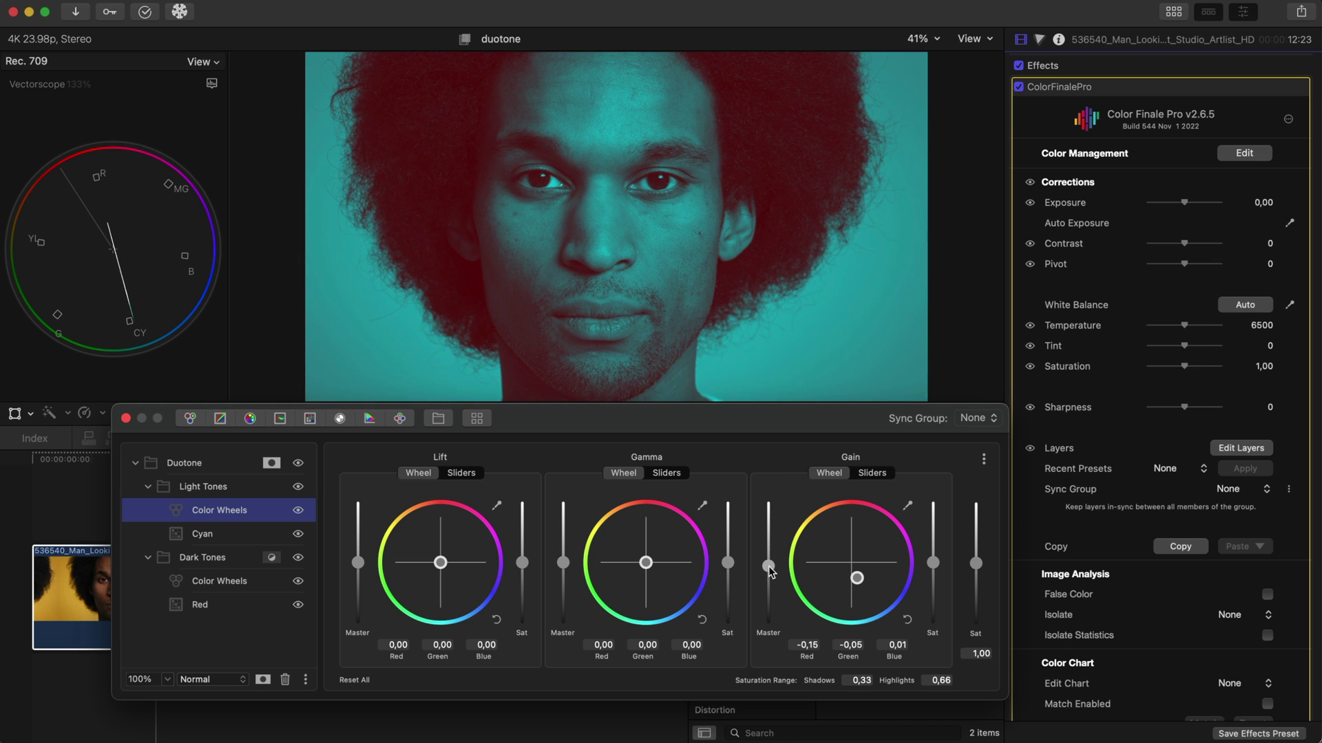
drag(358, 564, 360, 571)
Step: Set the Duotone group's image mask to input gamma 1,251 and output black 5%, and compare the group off and on
click(272, 463)
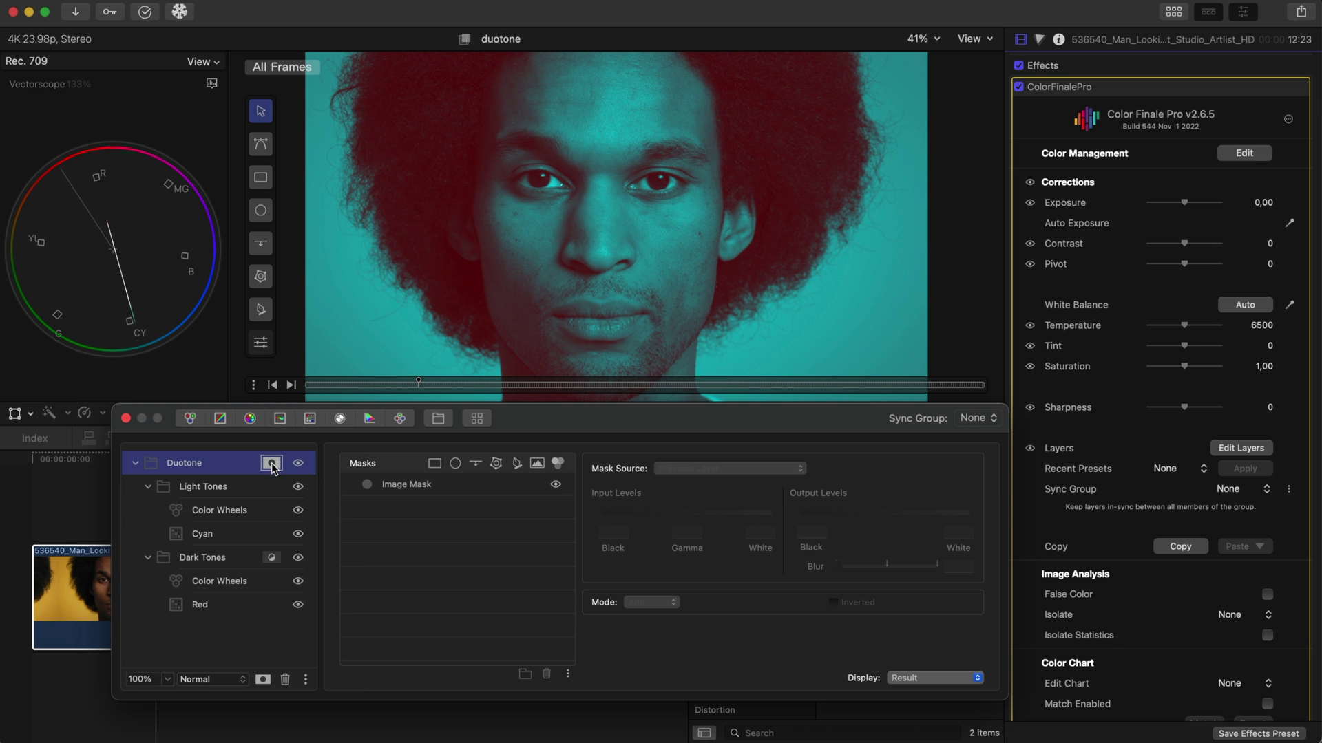
click(386, 482)
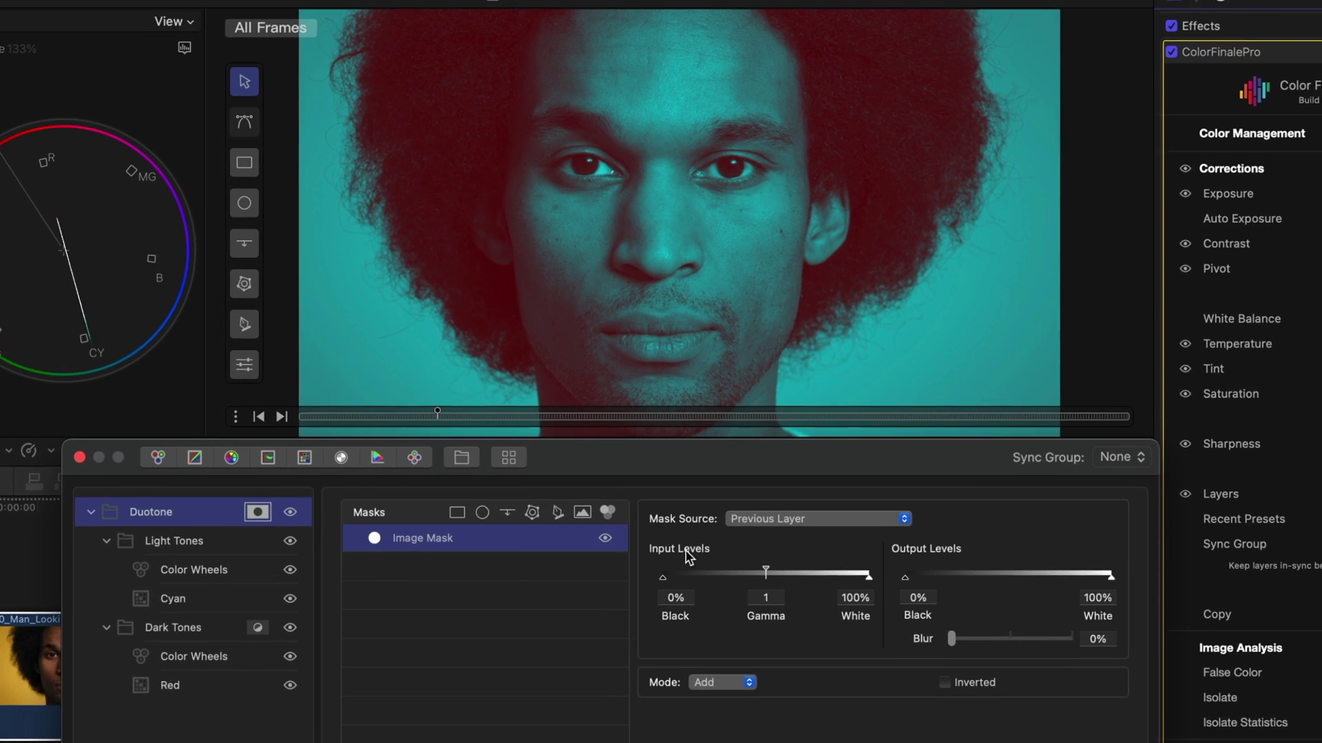
drag(766, 574, 773, 573)
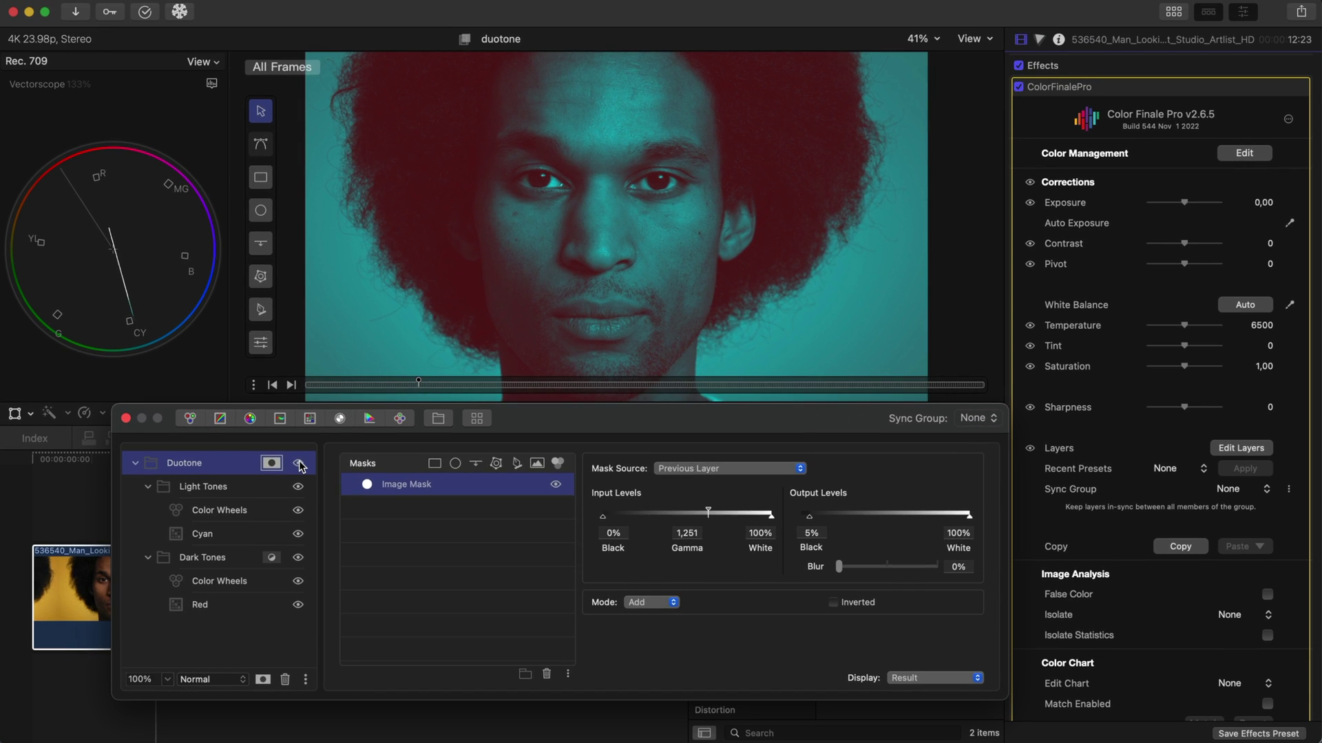
click(299, 464)
click(298, 464)
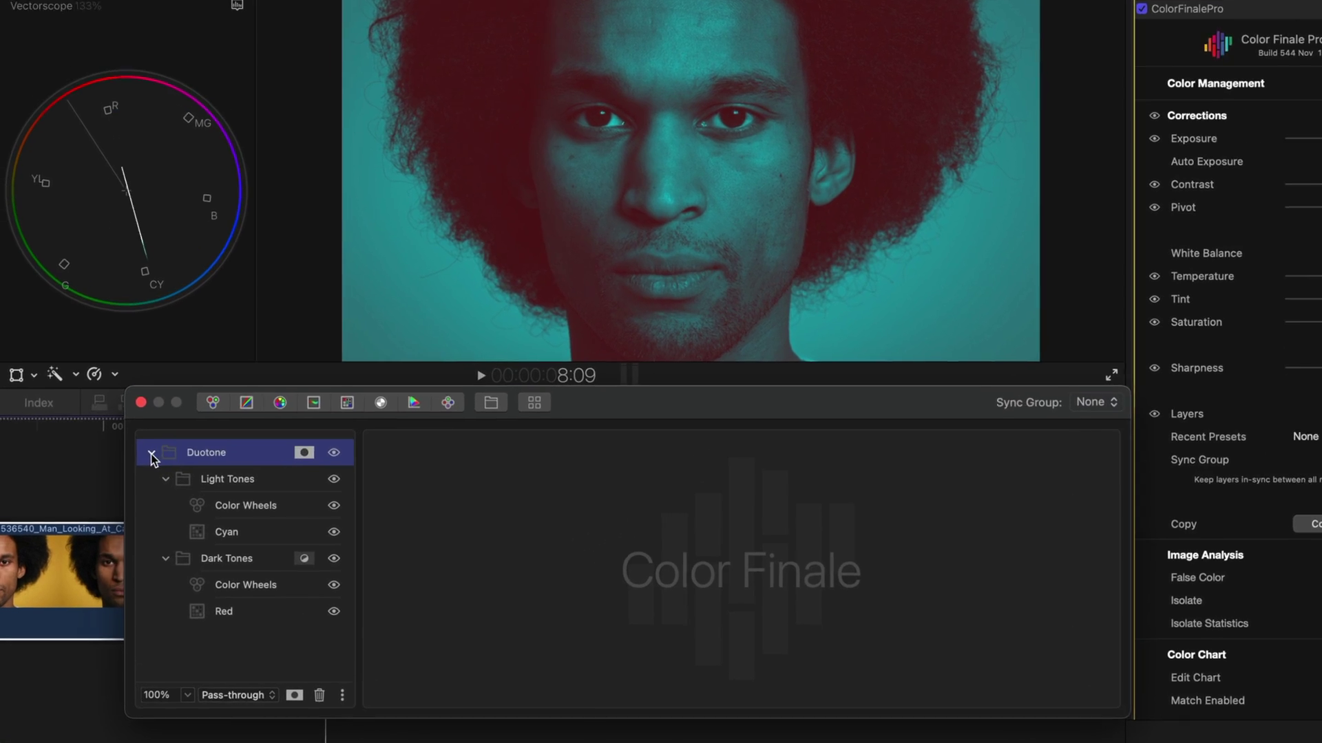
Step: Collapse the Duotone group and create a new preset group named Custom for saving it
click(135, 463)
click(379, 692)
click(412, 720)
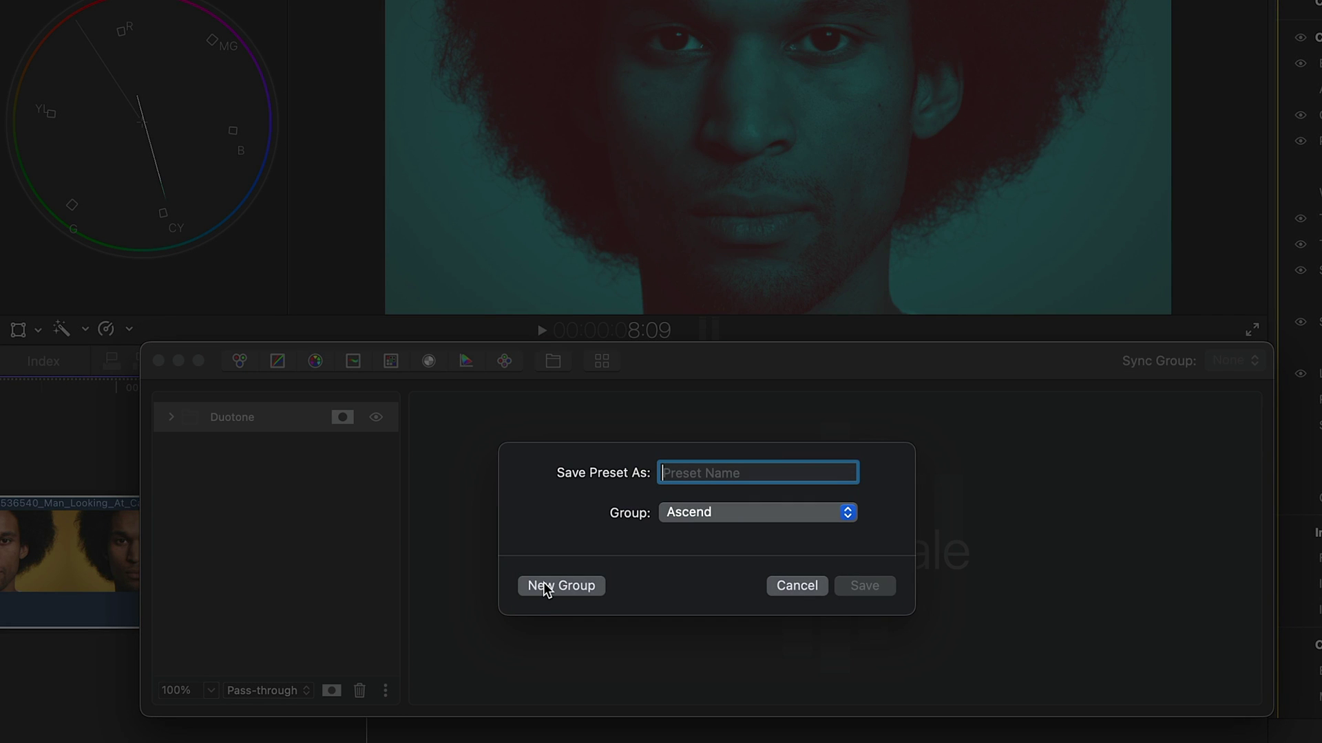
click(561, 586)
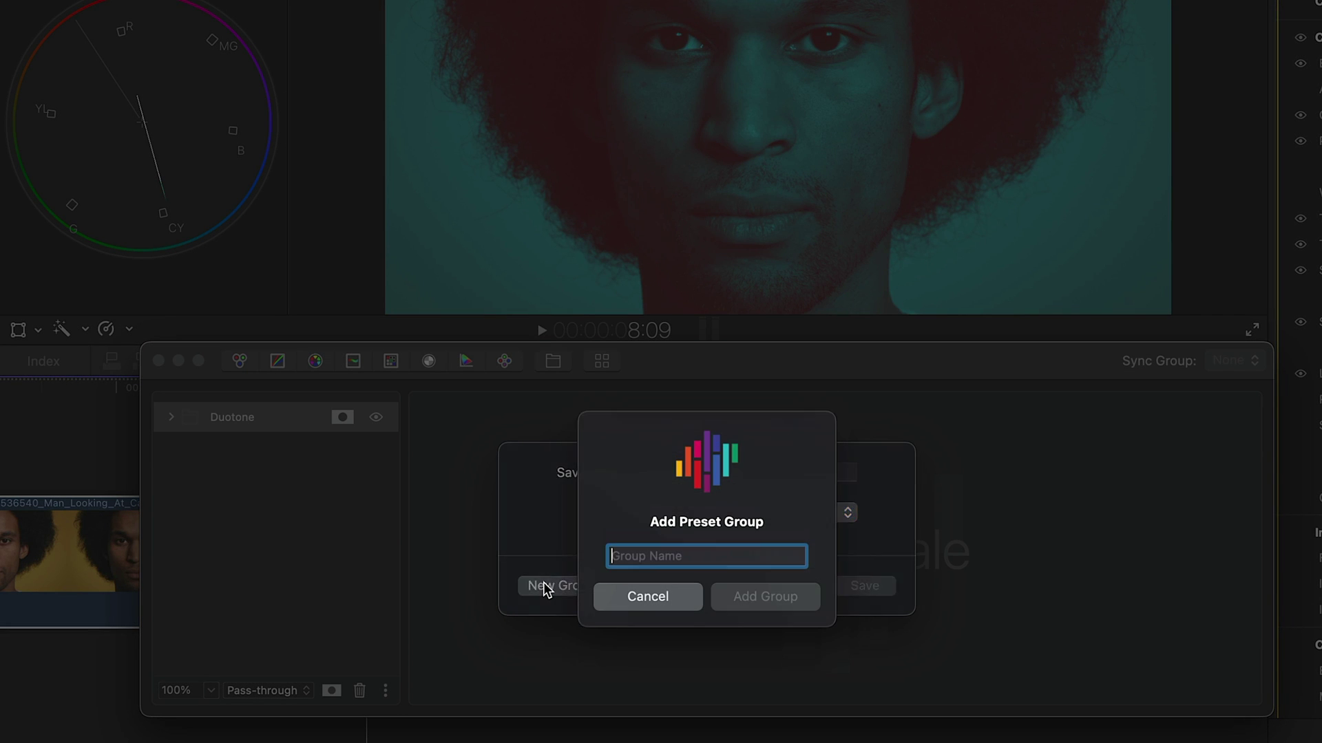
text(Custom)
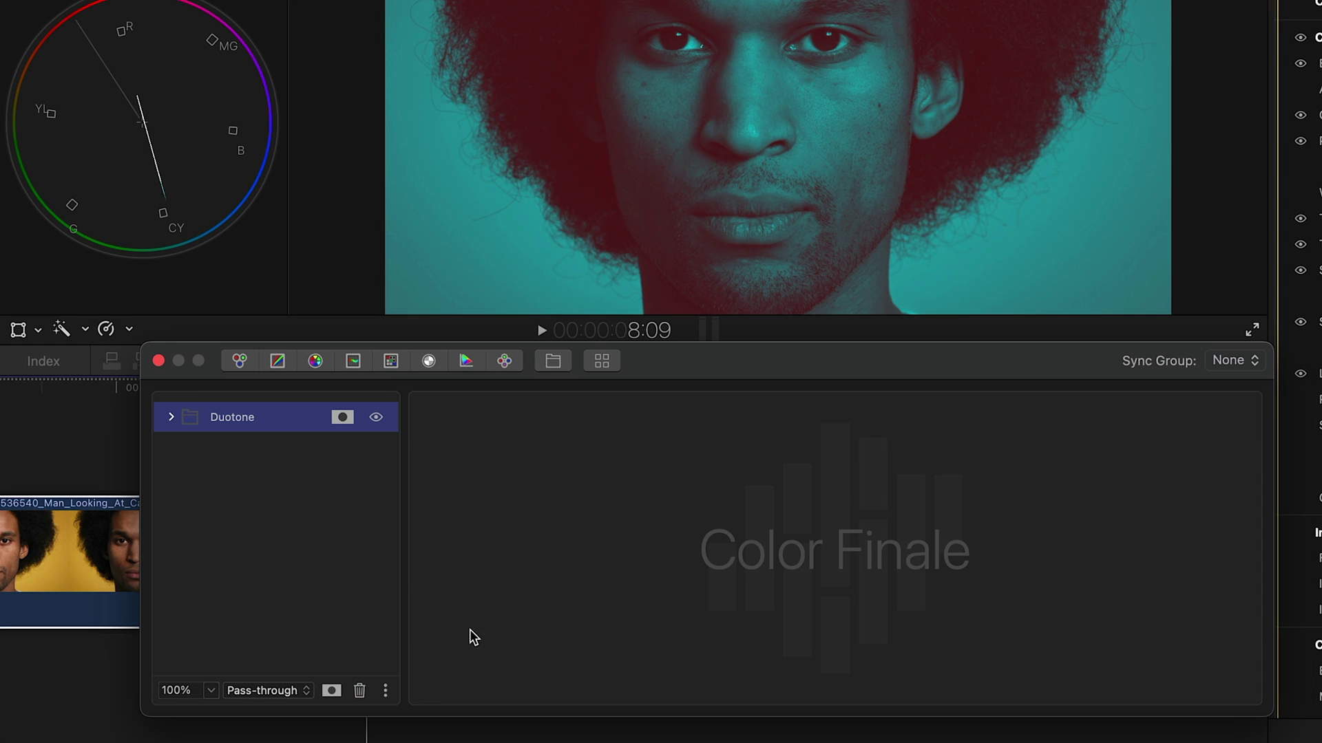
Step: Save the Duotone group as preset Duotone_1 in the Custom preset group and close the layers window
click(385, 690)
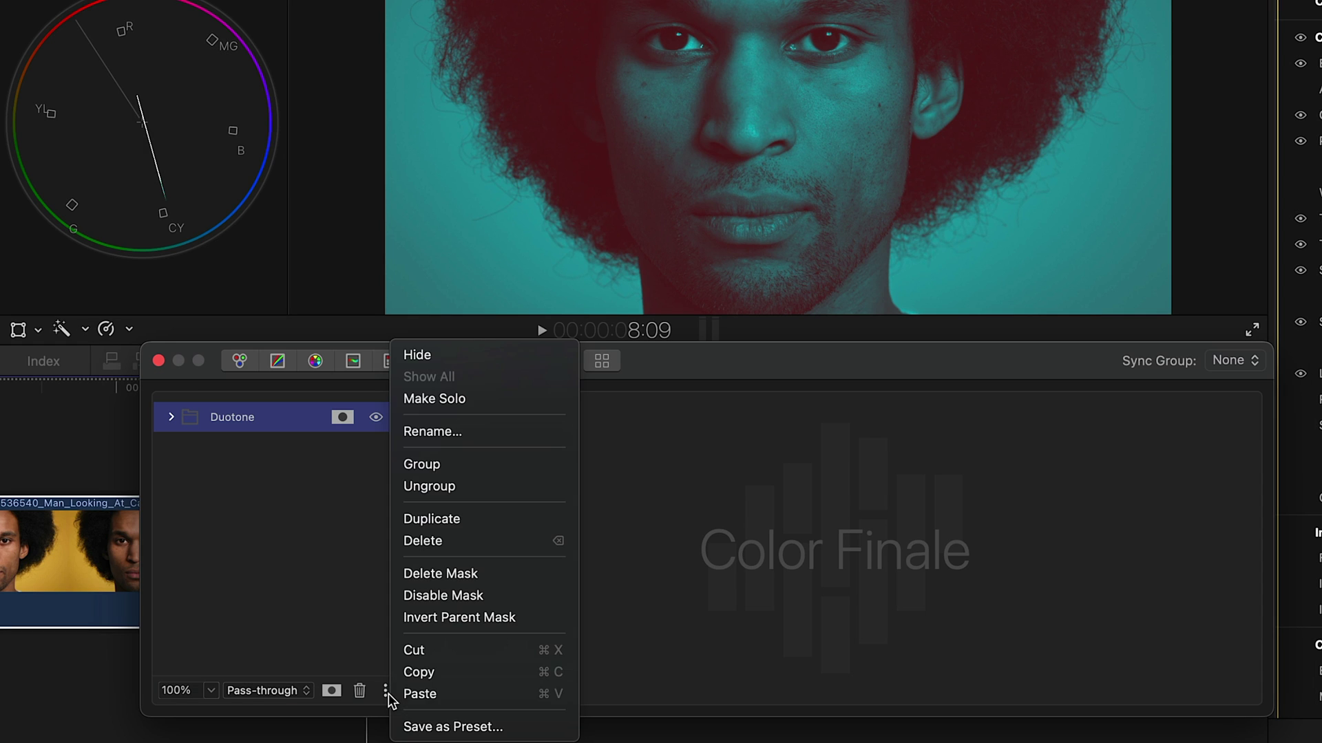
click(410, 721)
text(D)
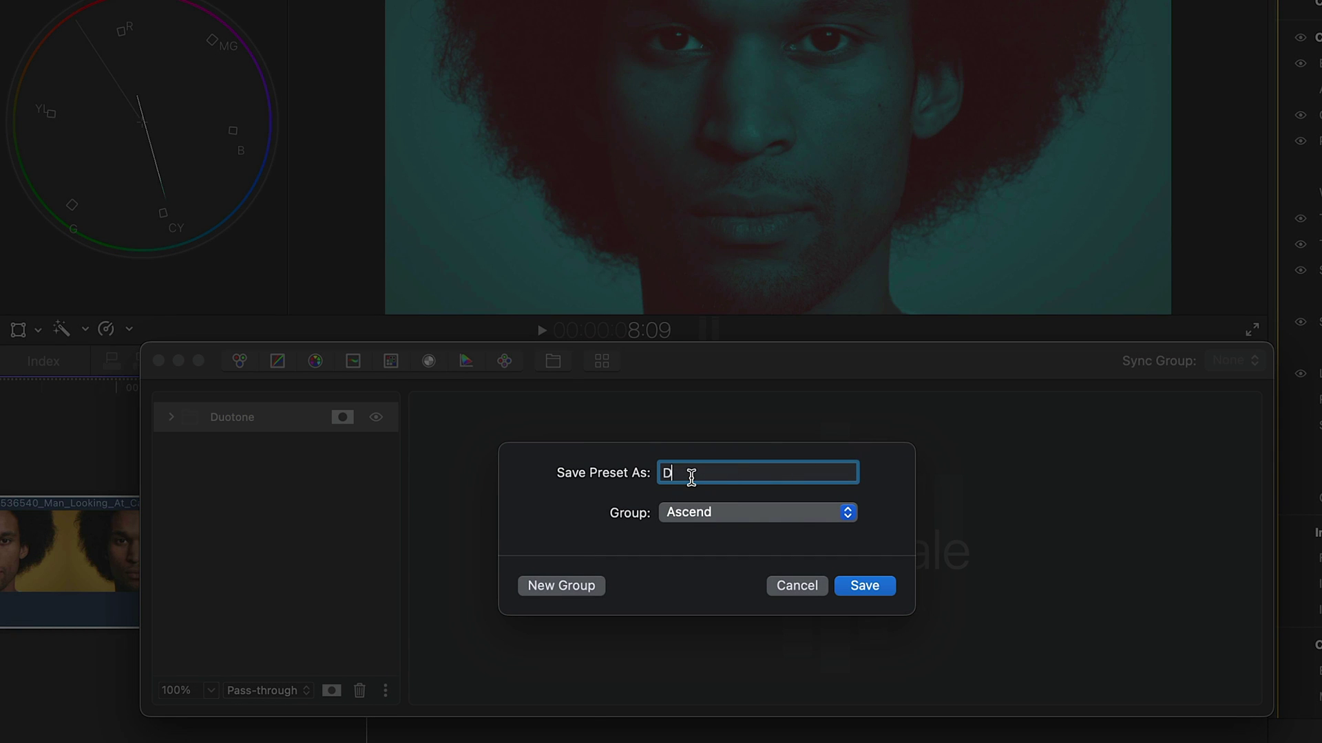
text(uotone_1)
click(707, 509)
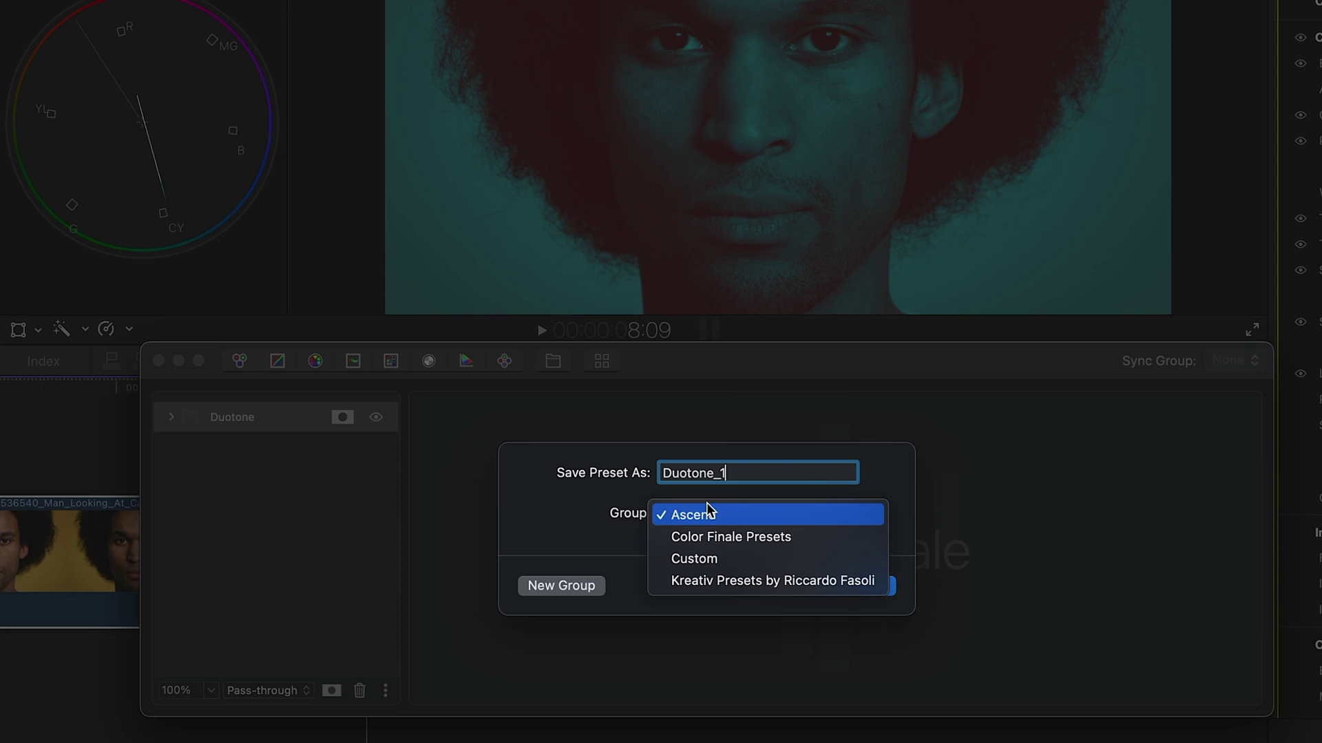
click(706, 559)
key(Return)
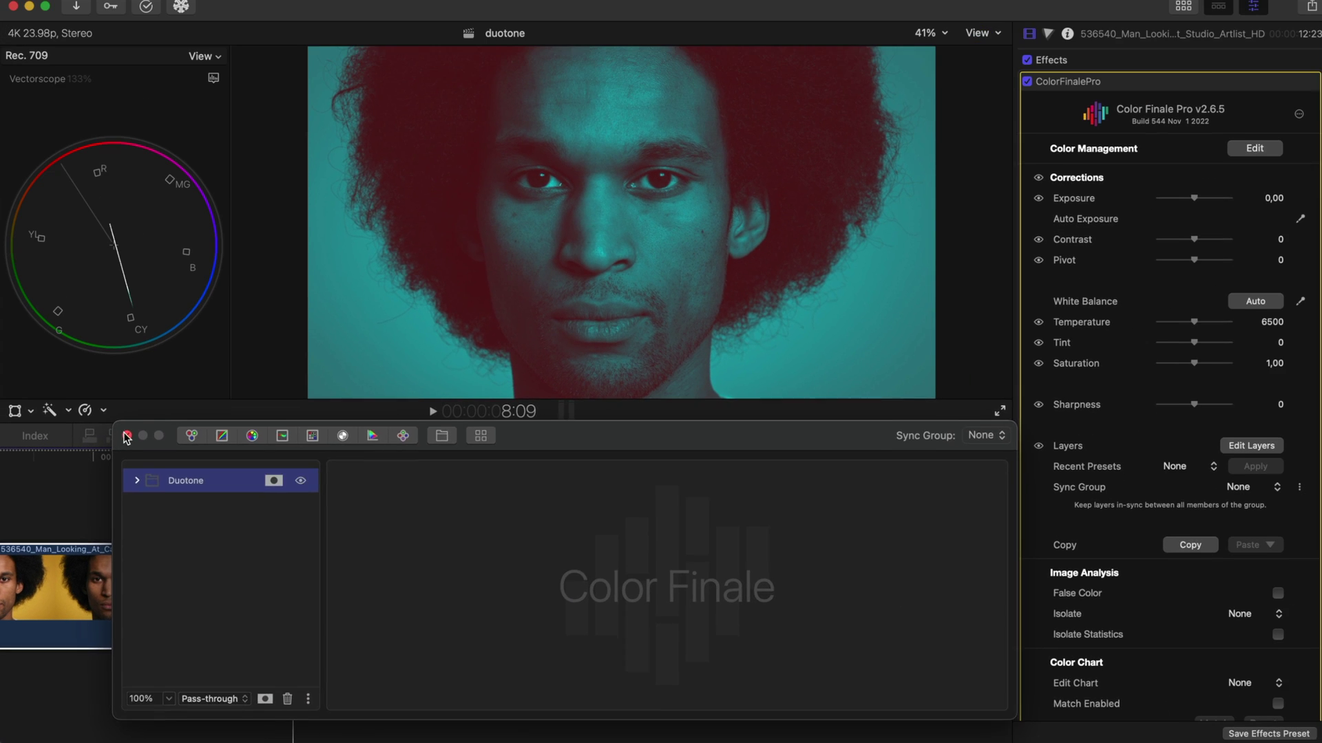
click(158, 361)
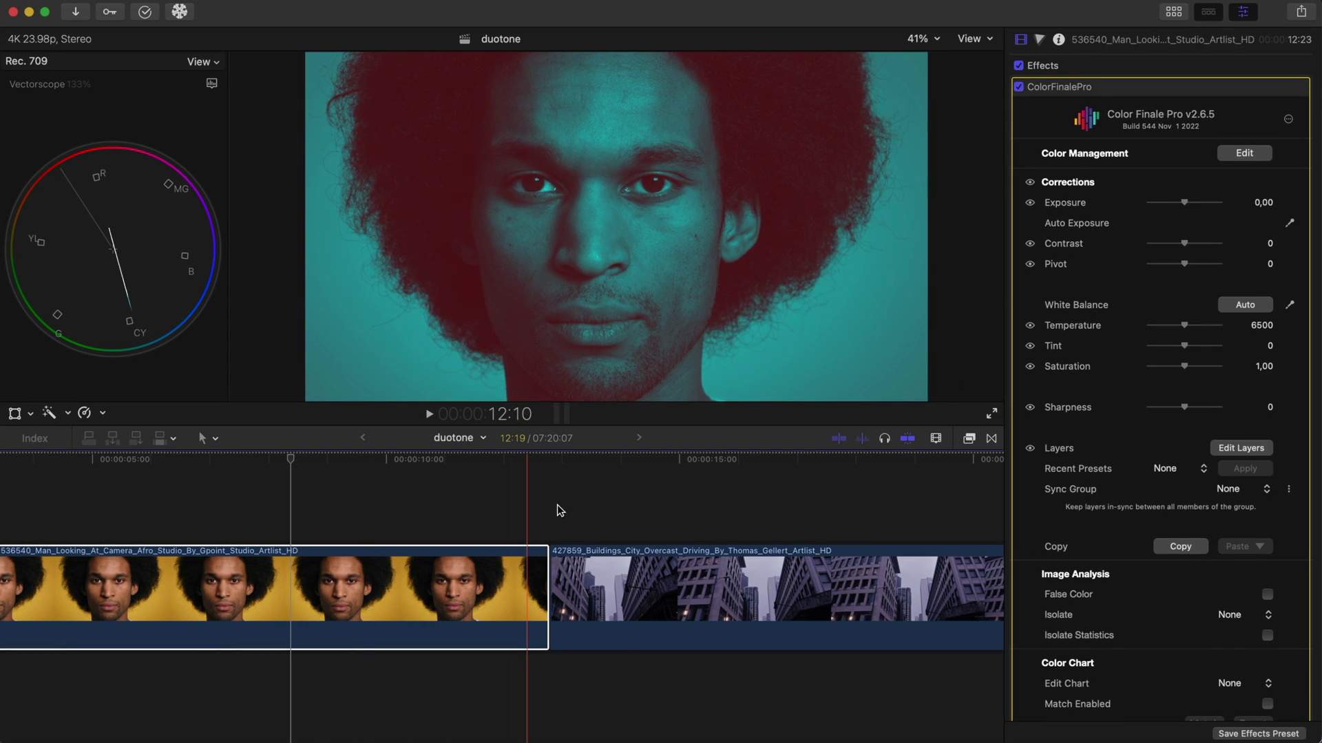
Step: Select the city buildings clip in the timeline and apply the ColorFinalePro effect to it
scroll(626, 507, right, 3)
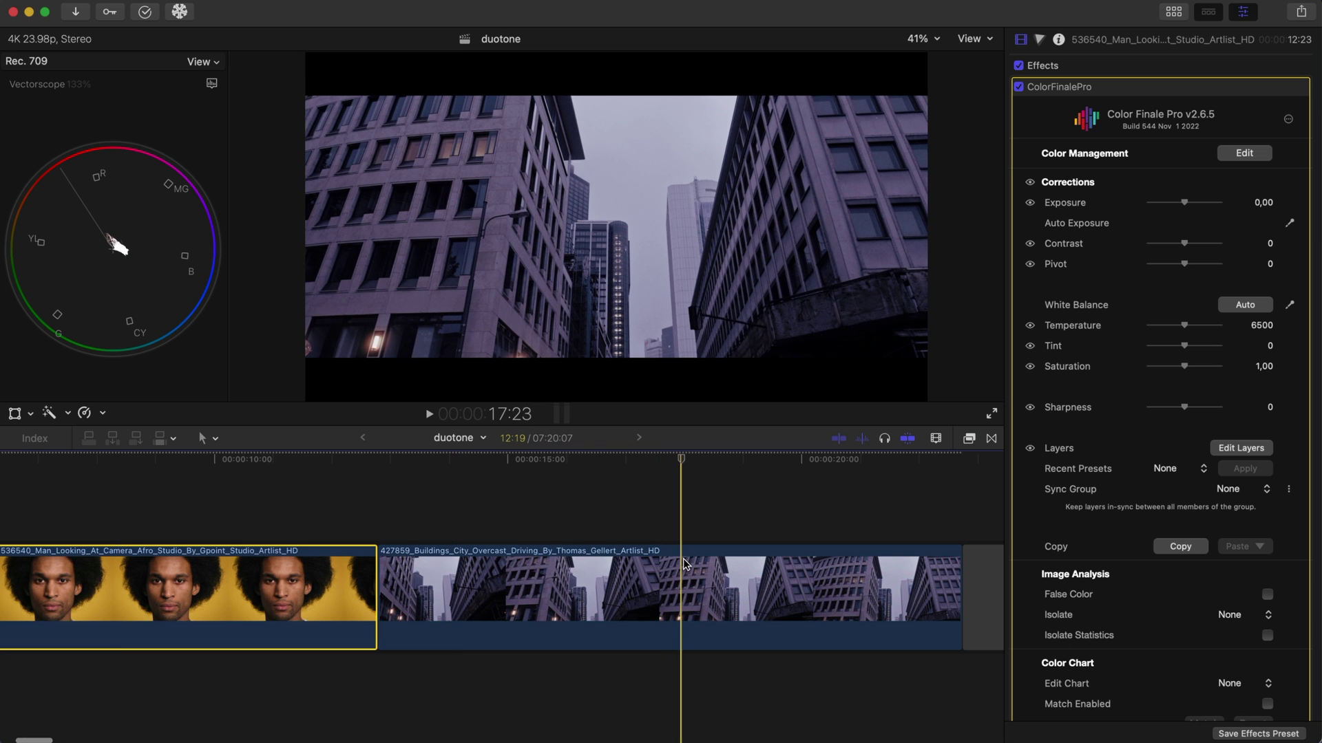
click(681, 592)
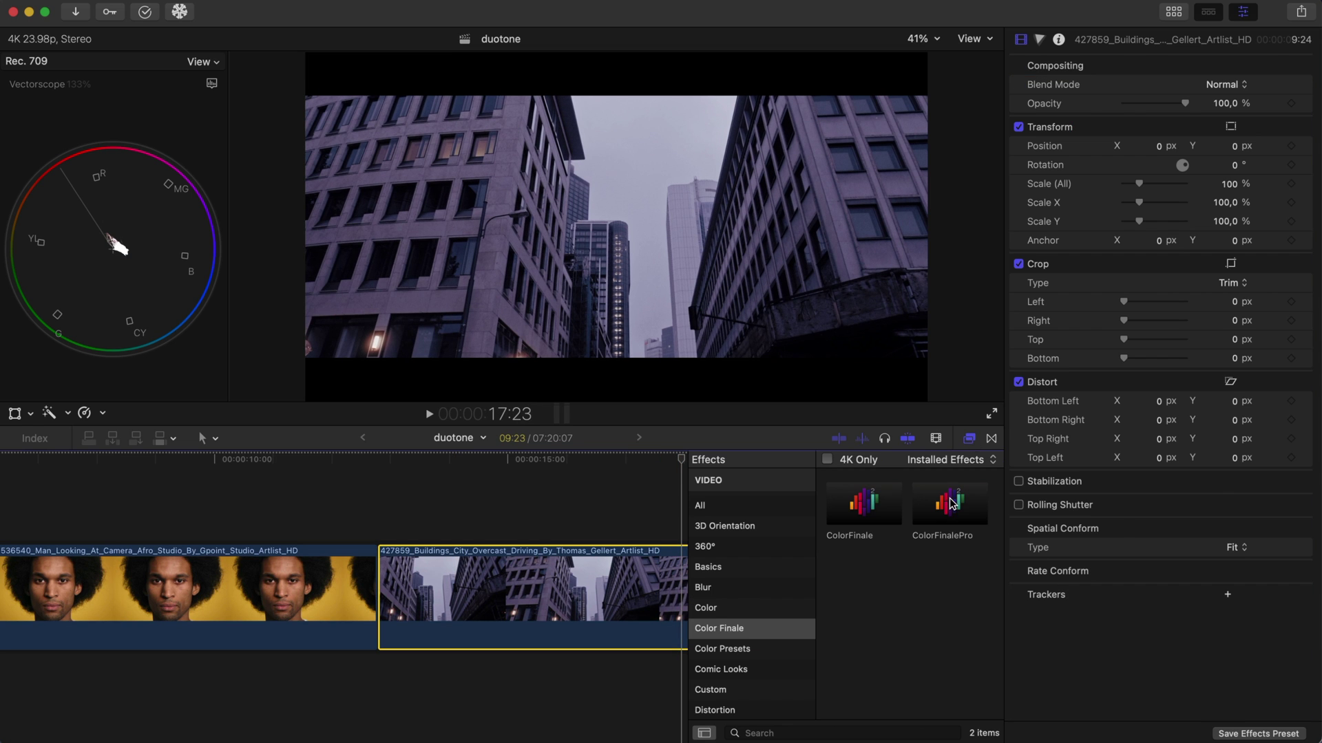
double_click(952, 504)
click(970, 440)
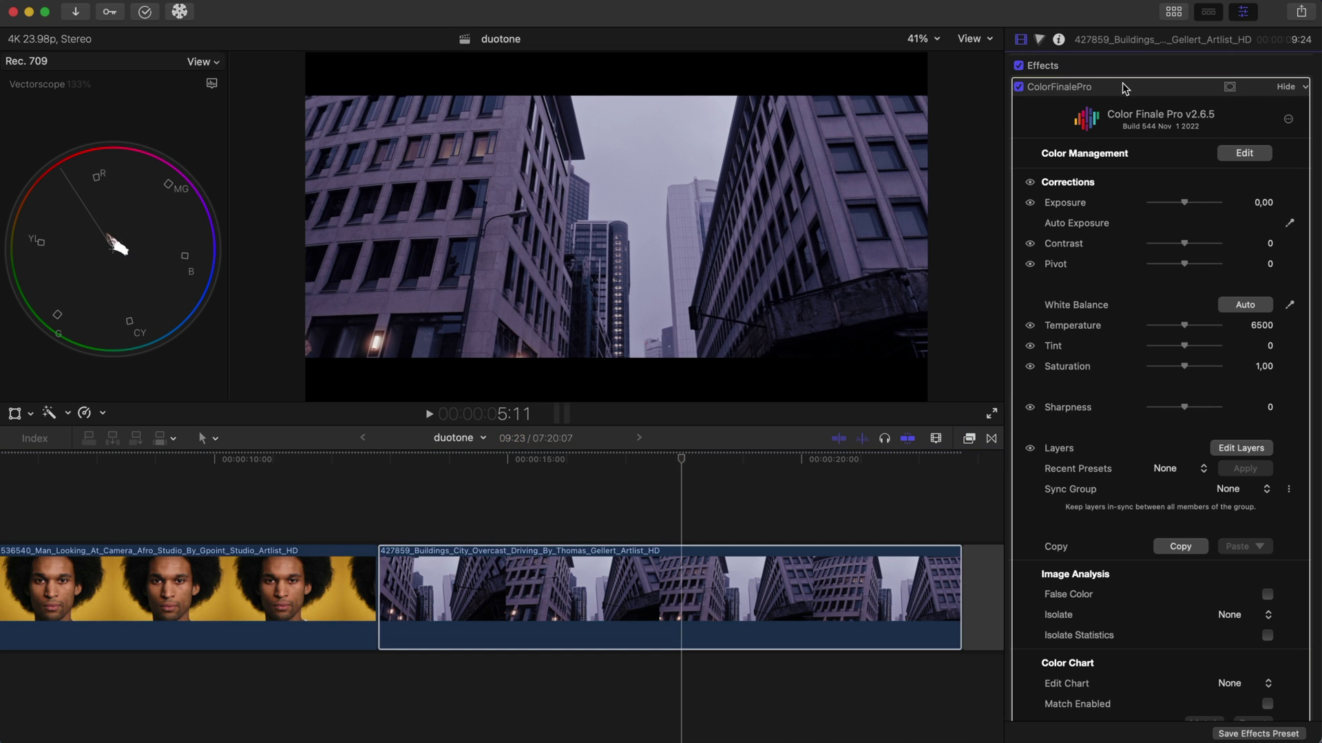
Step: Insert the Duotone_1 preset from the Custom group into the buildings clip's layers and compare it off and on
click(1224, 449)
click(477, 438)
scroll(478, 440, down, 10)
scroll(477, 440, down, 15)
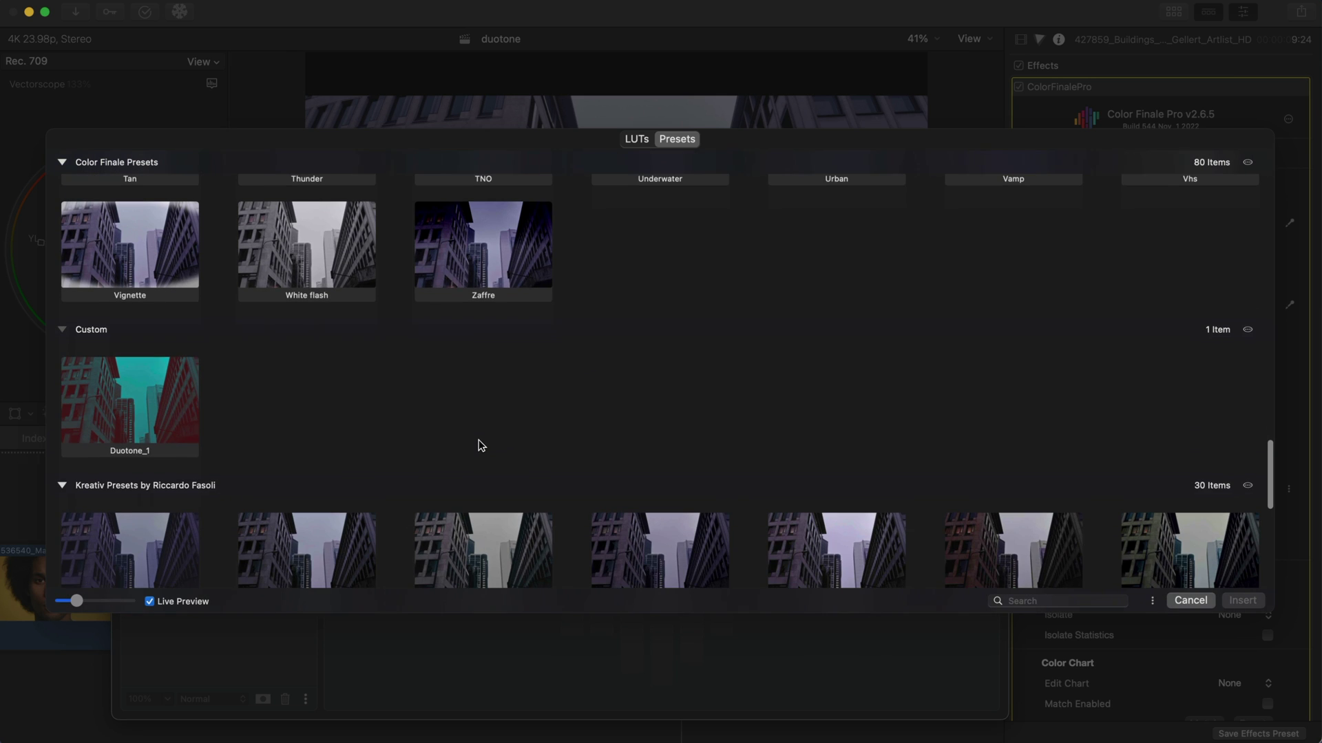
double_click(163, 404)
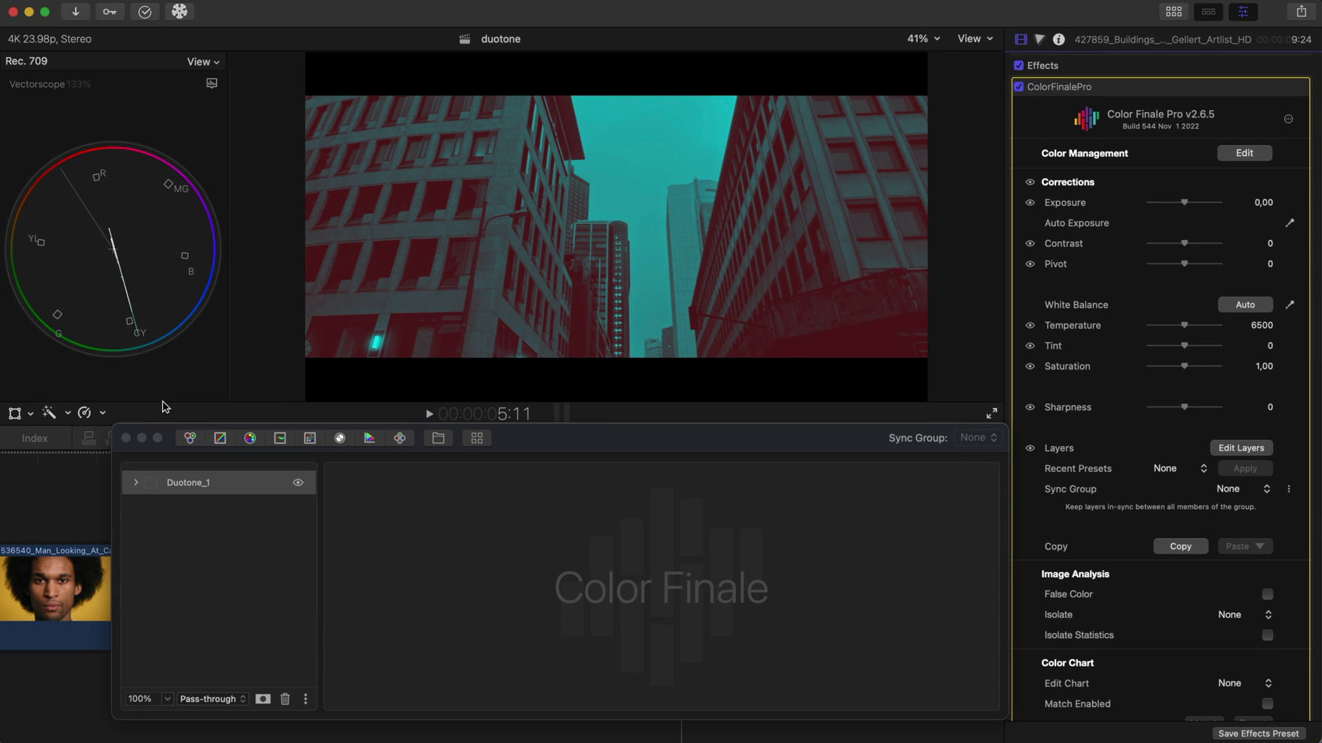
click(298, 486)
click(297, 486)
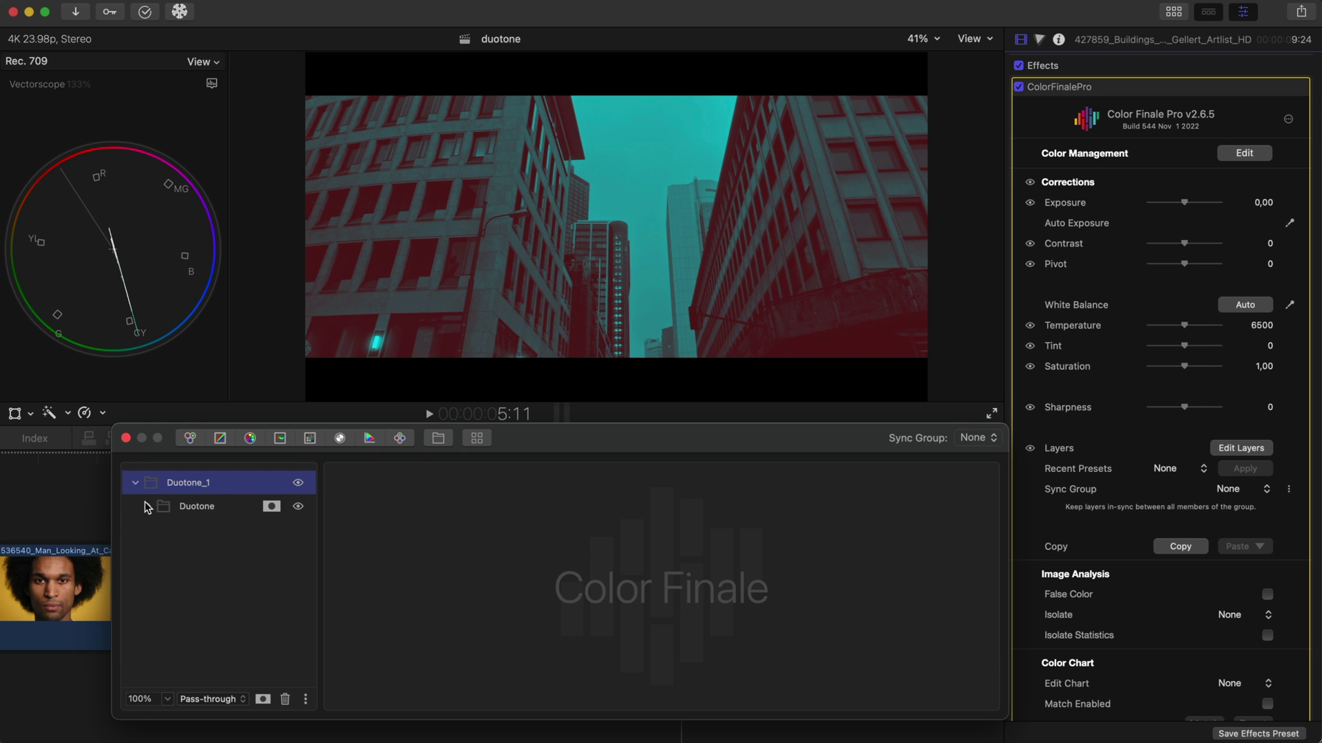
Step: Set the image mask of the Duotone group on the buildings clip to input gamma 1,201 and output black 0%
click(271, 508)
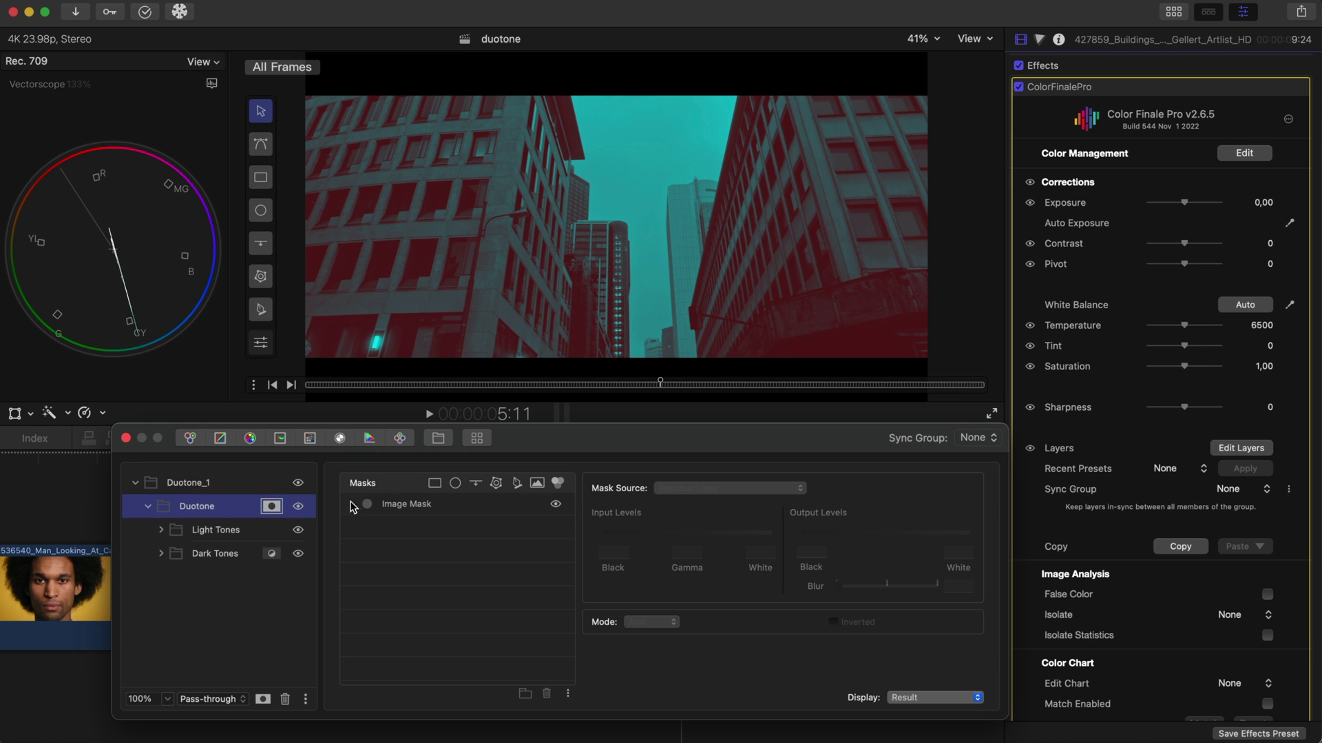
click(378, 508)
drag(704, 532, 707, 532)
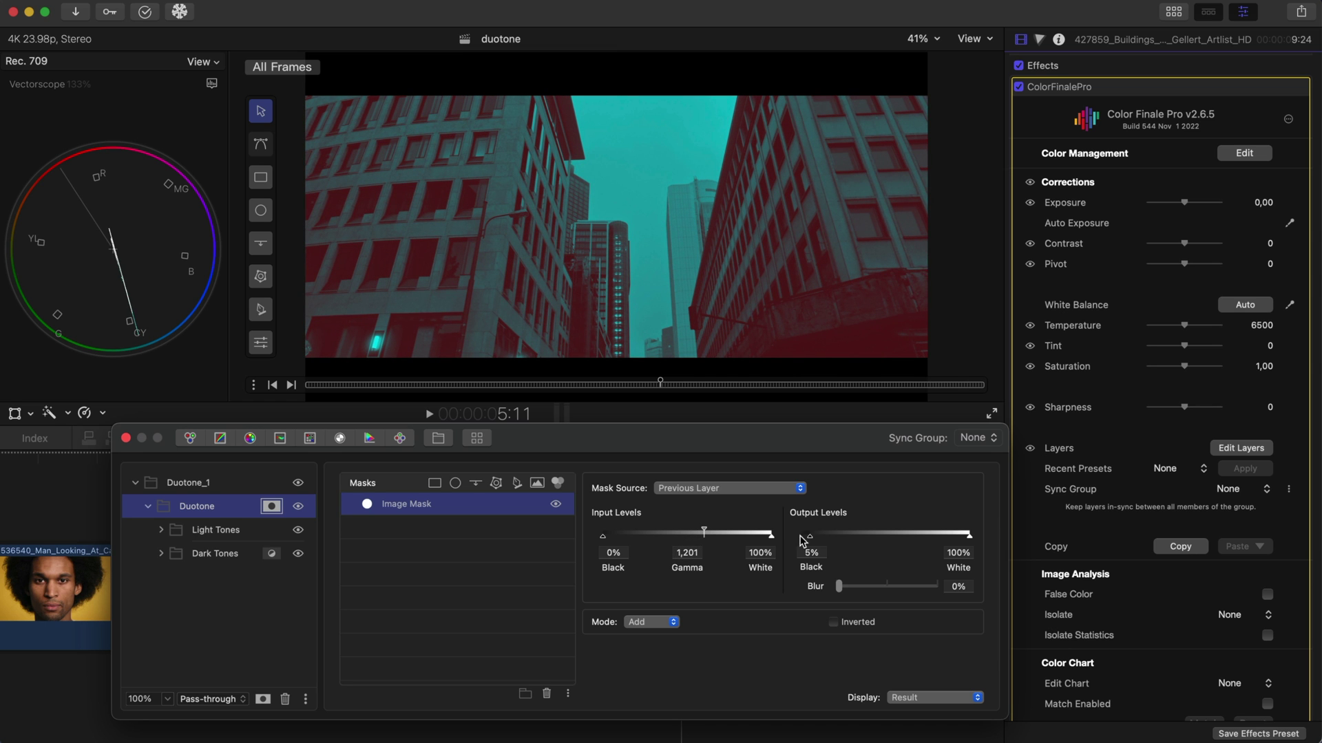
mouse_move(810, 542)
mouse_down()
mouse_move(836, 542)
mouse_move(802, 541)
mouse_up()
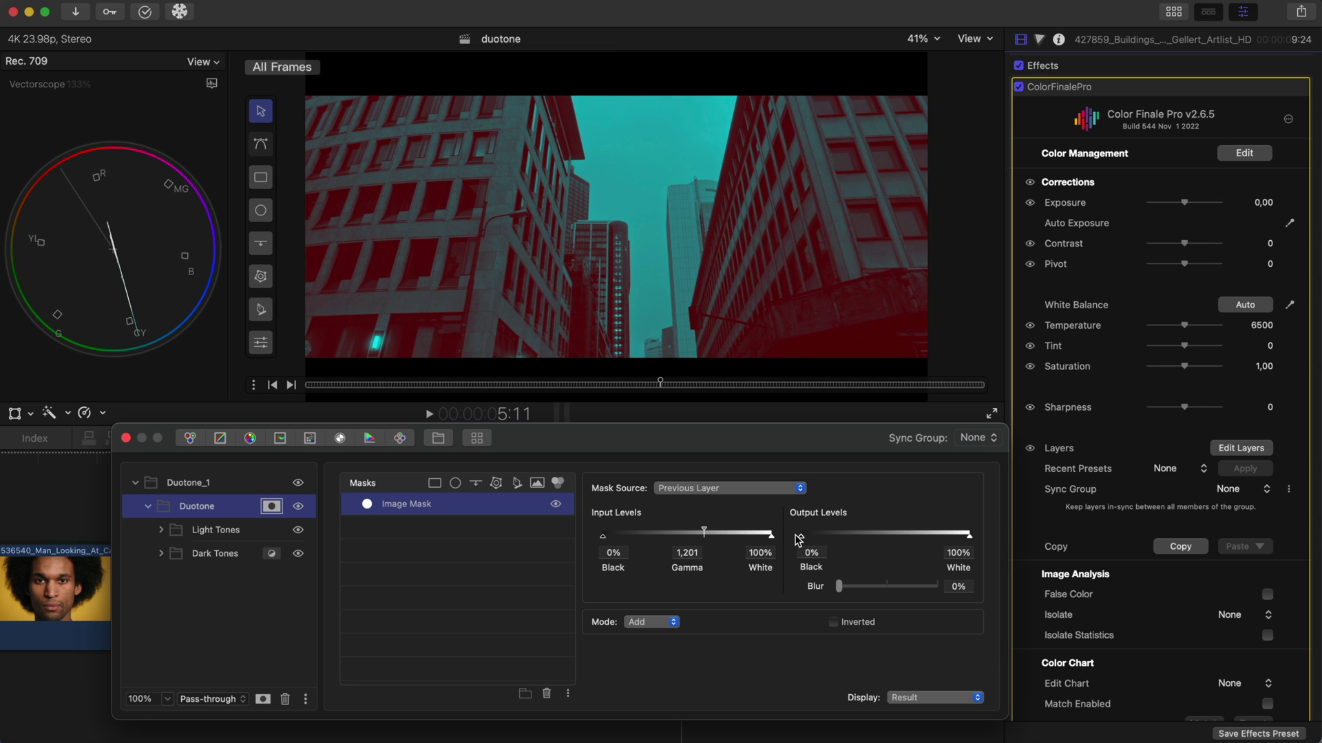